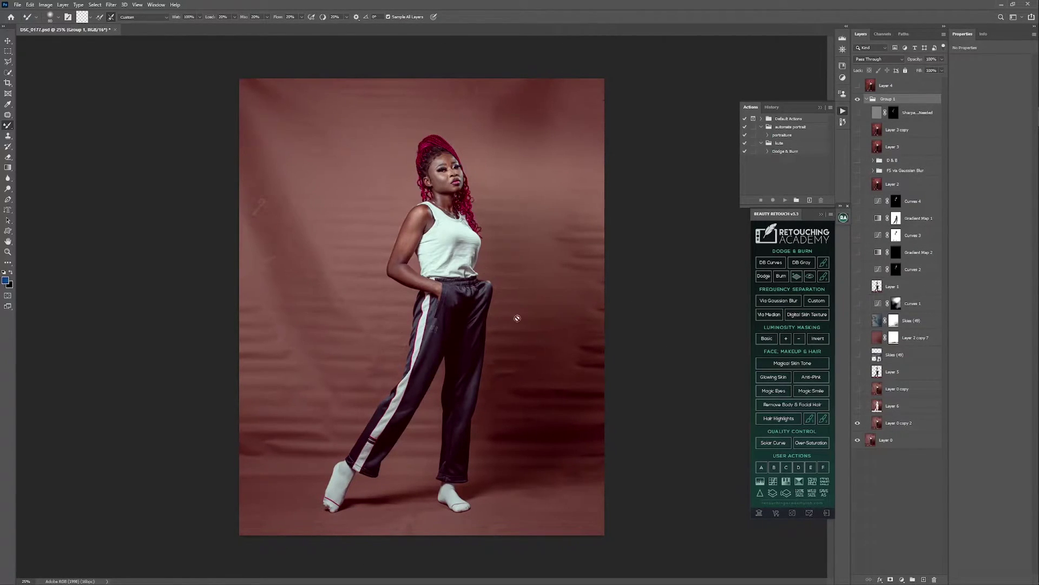
Show only the cutout layer of the model and floor and load its outline as a selection
ctrl+click(877, 371)
key(ctrl+d)
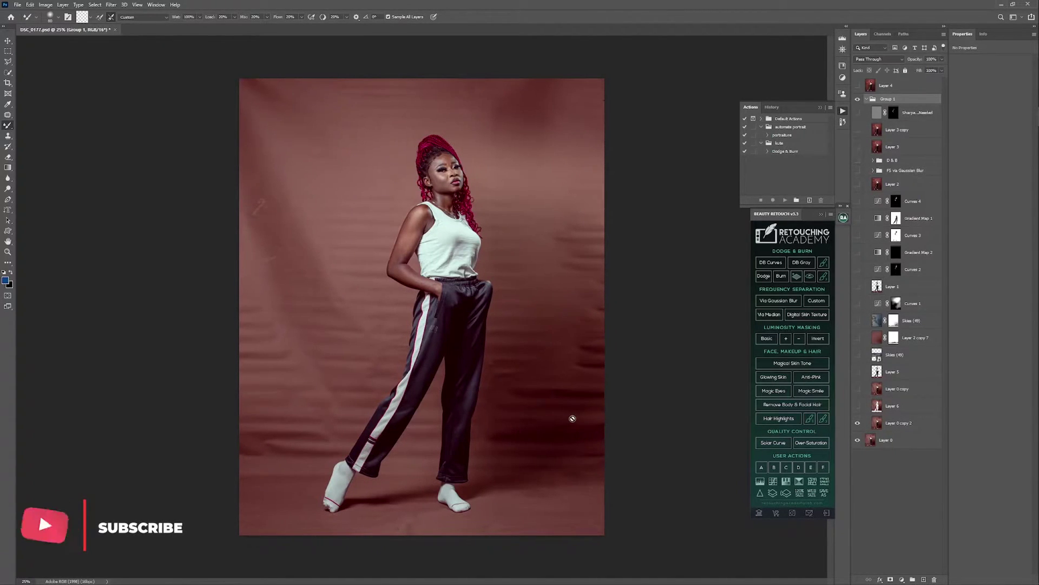
alt+click(857, 372)
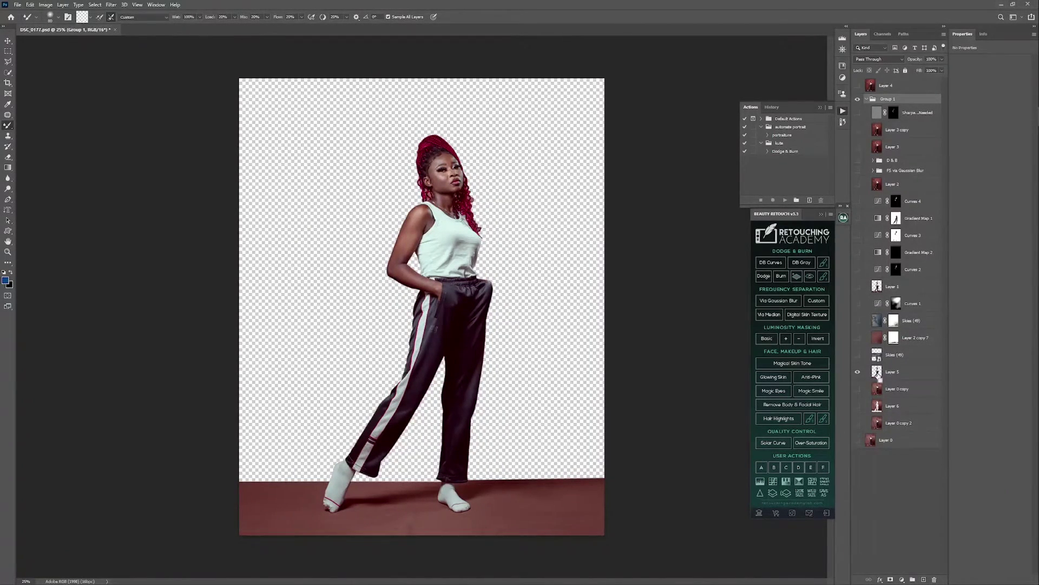
ctrl+click(877, 374)
Show Layer 0 and Layer 0 copy 2 beneath the cutout, and make Layer 0 copy 2 the active layer
click(857, 440)
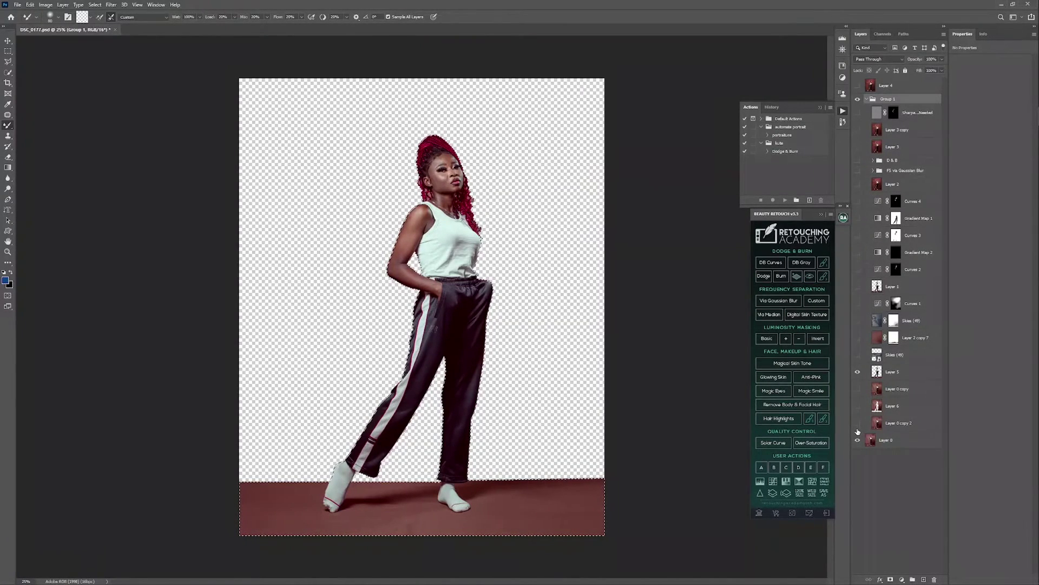
click(857, 426)
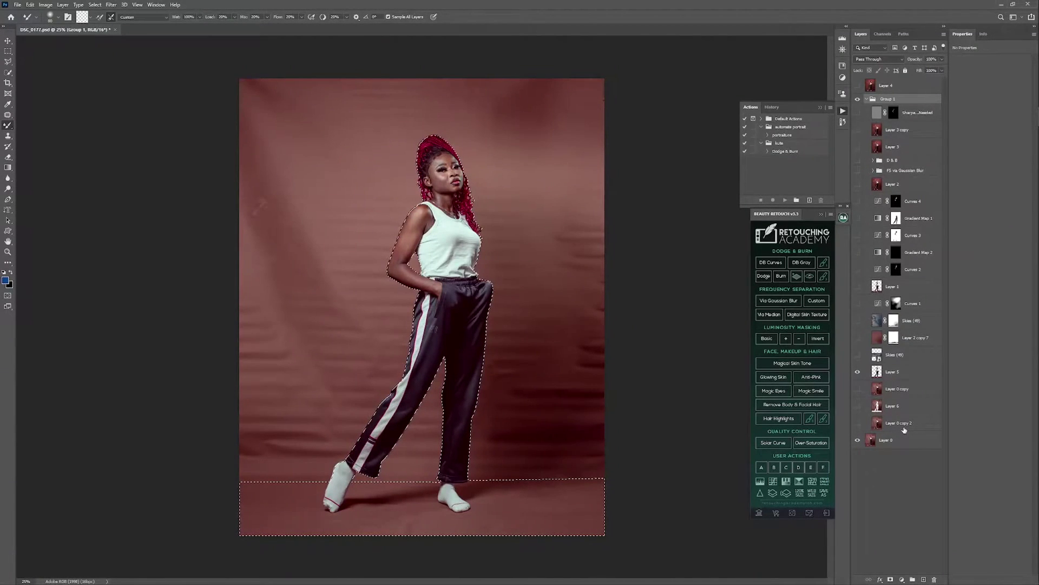
click(904, 428)
click(858, 422)
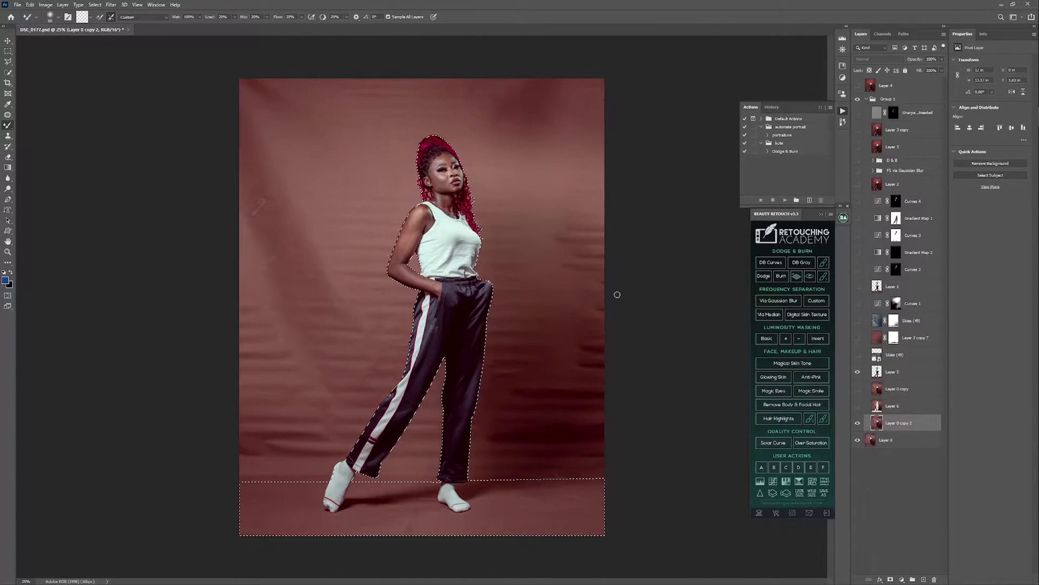
Invert the selection to cover only the backdrop, then clear the selection
key(ctrl+shift+i)
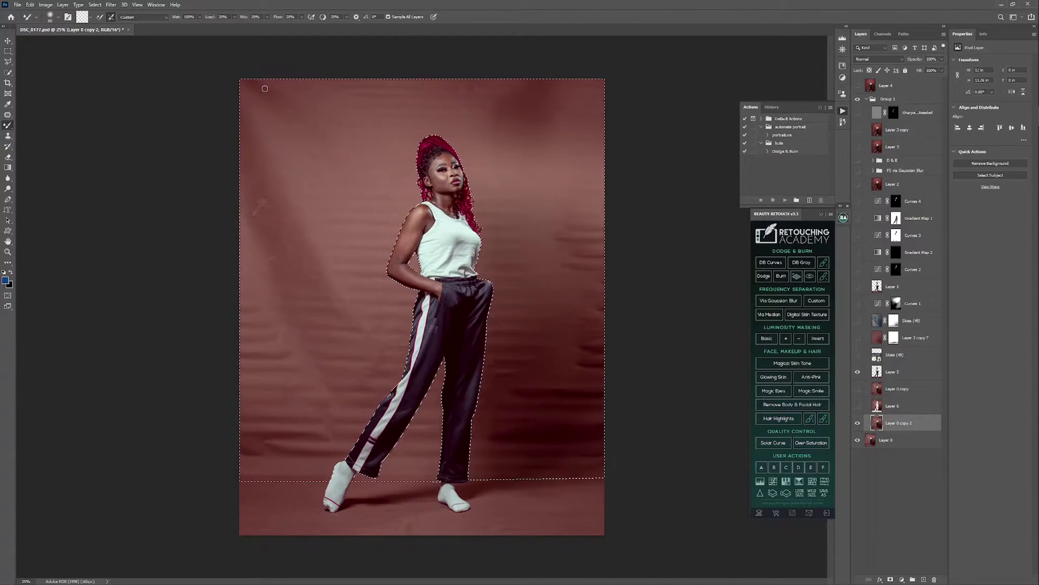
click(95, 5)
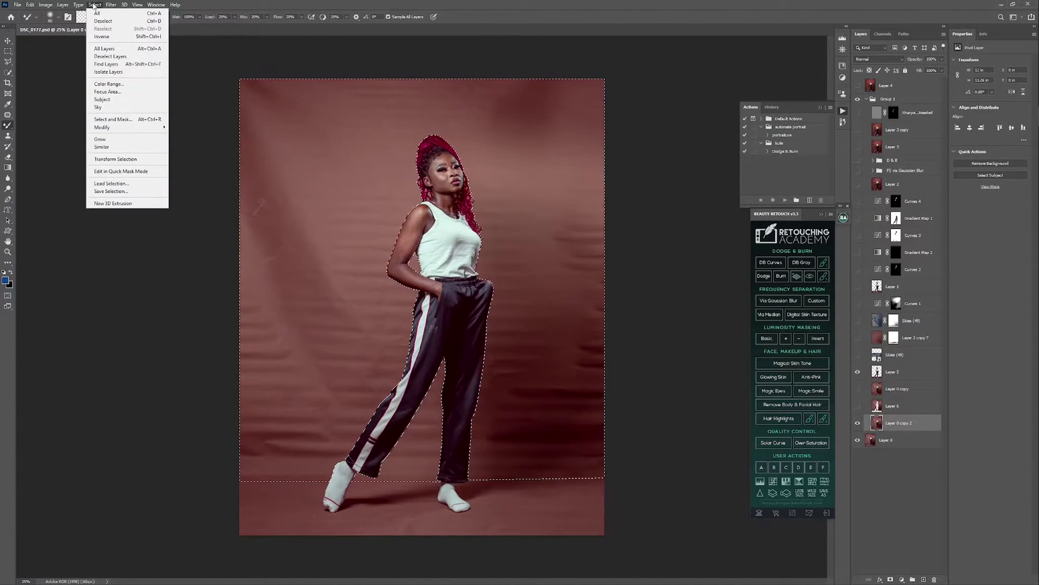
click(146, 38)
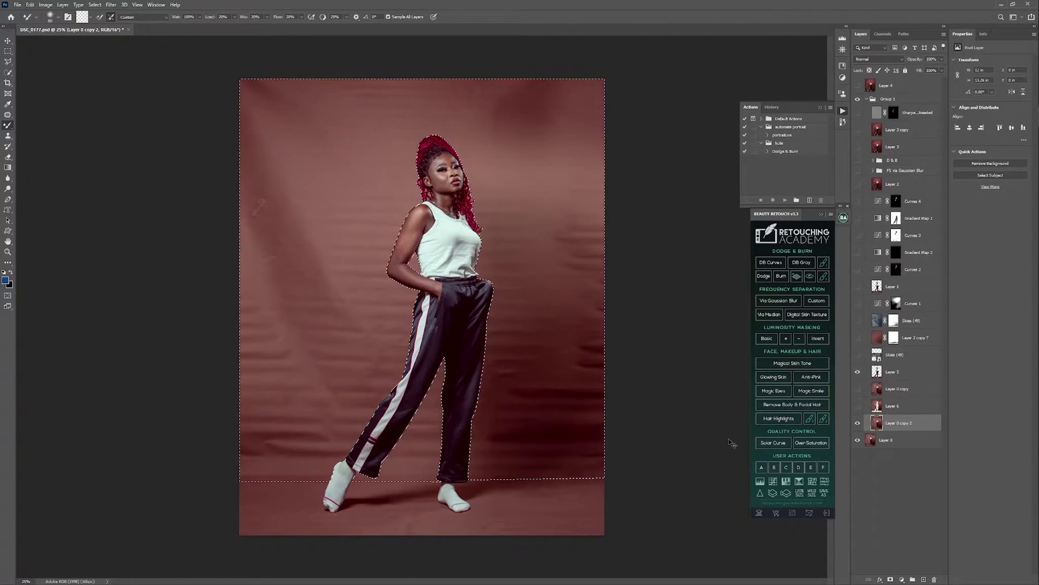
key(ctrl+d)
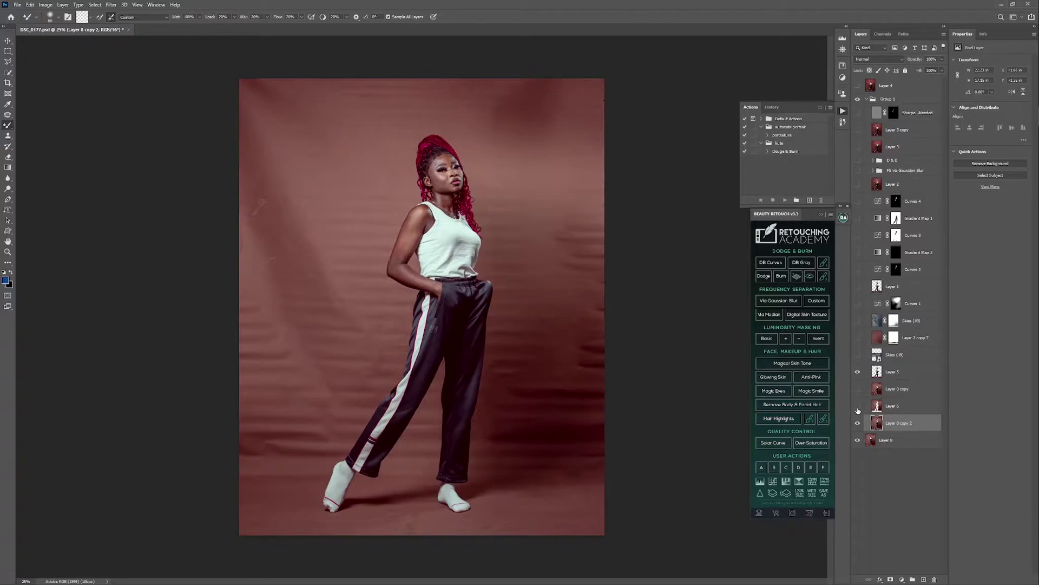
Make Layer 6 with the cut-out backdrop active and show it on its own
click(857, 406)
click(865, 407)
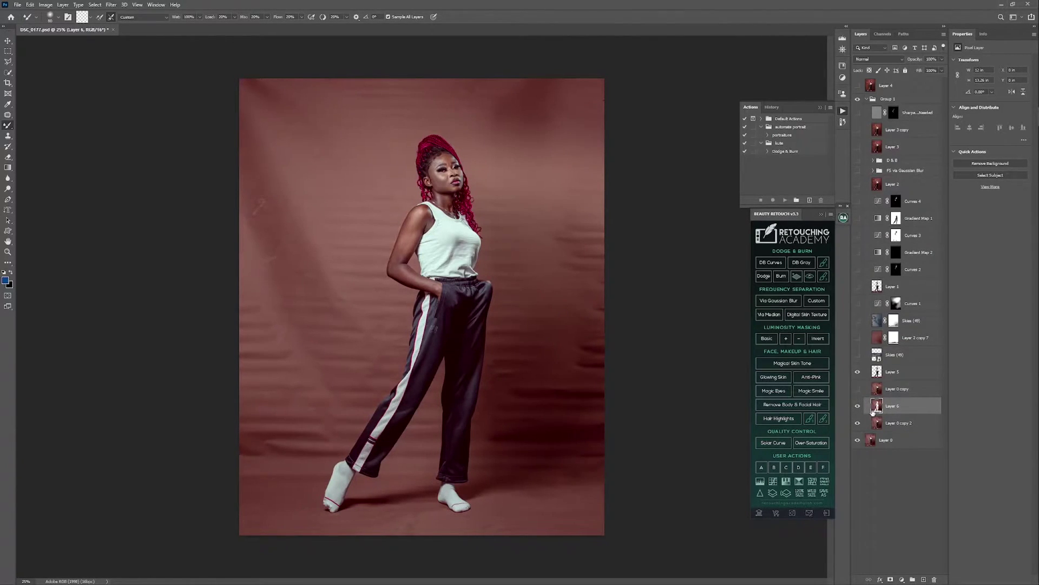
alt+click(859, 406)
alt+click(859, 406)
alt+click(858, 406)
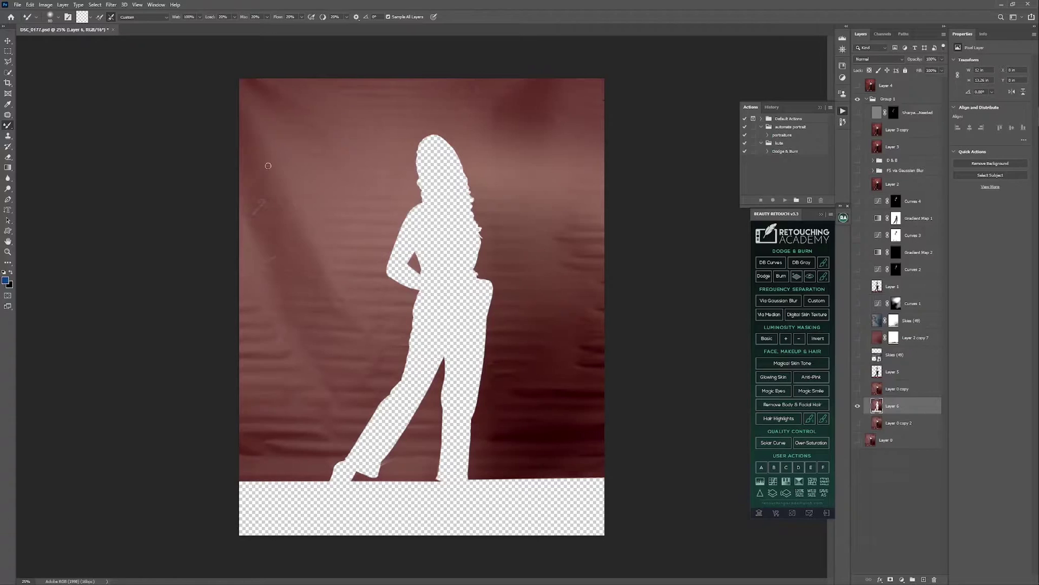
Apply a Gaussian Blur with a radius of 1000 pixels to the cut-out backdrop on Layer 6
click(111, 5)
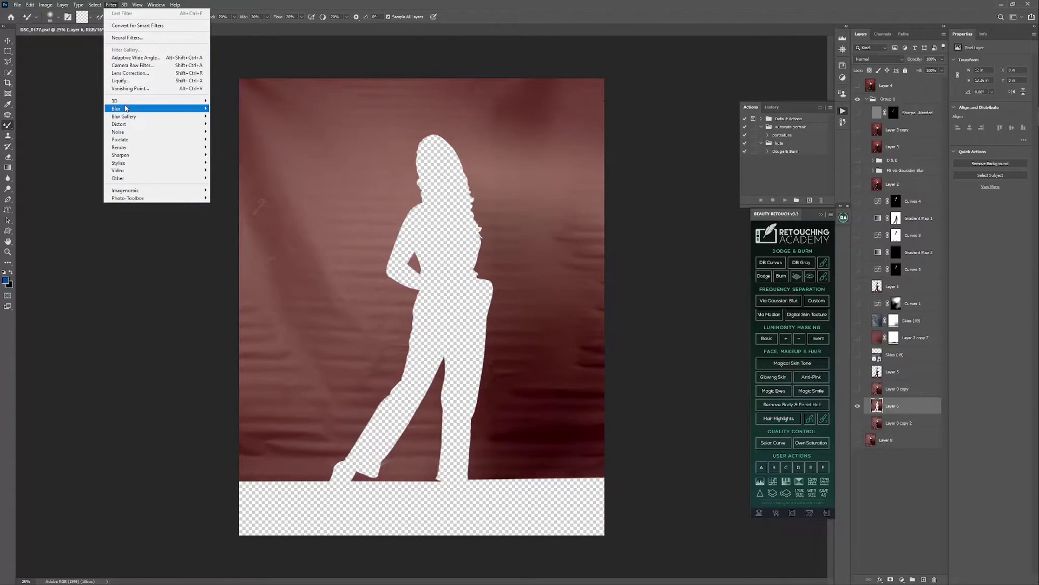
mouse_move(125, 108)
click(244, 140)
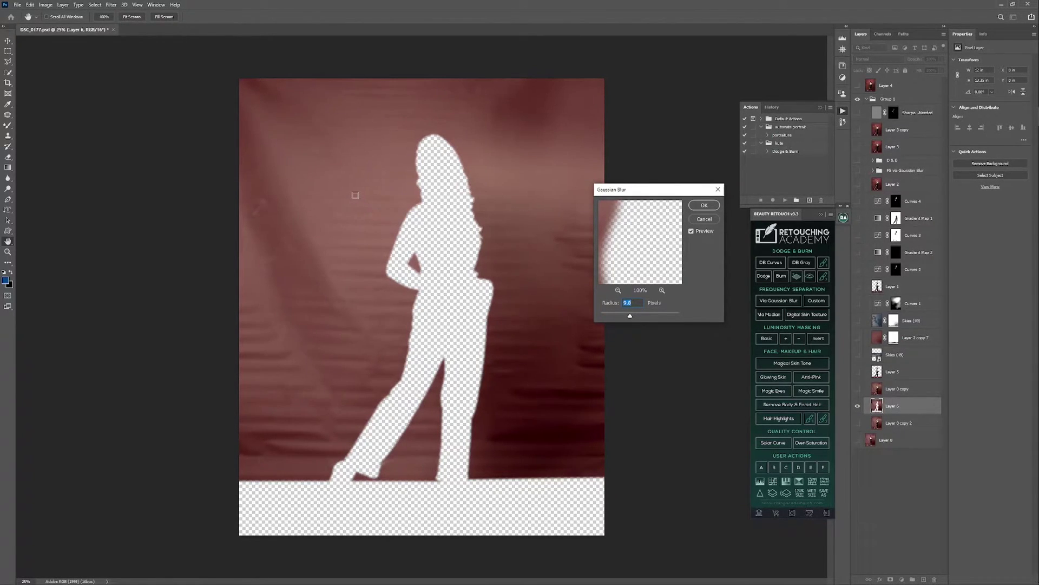
text(100)
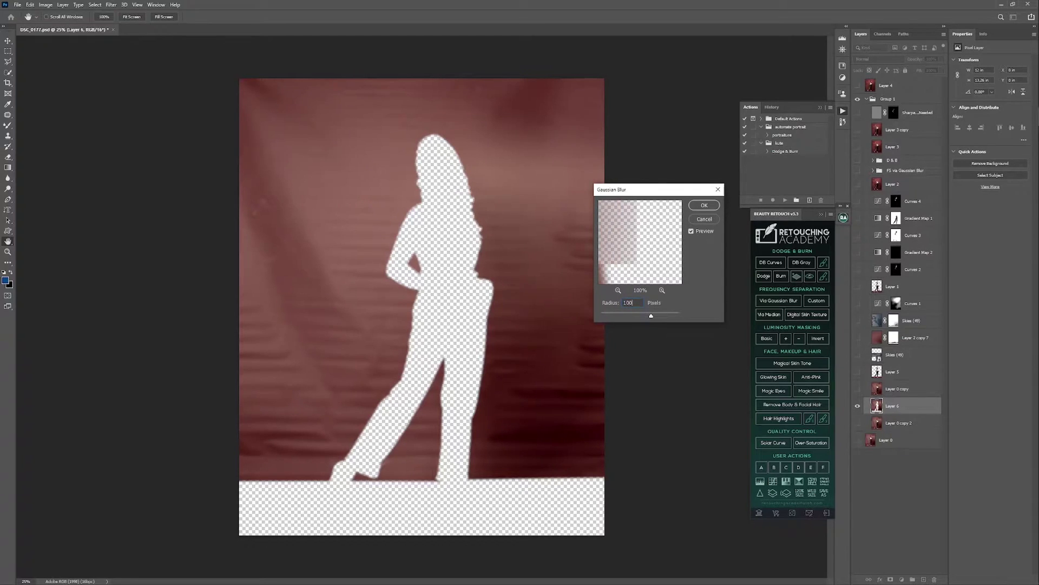
text(0)
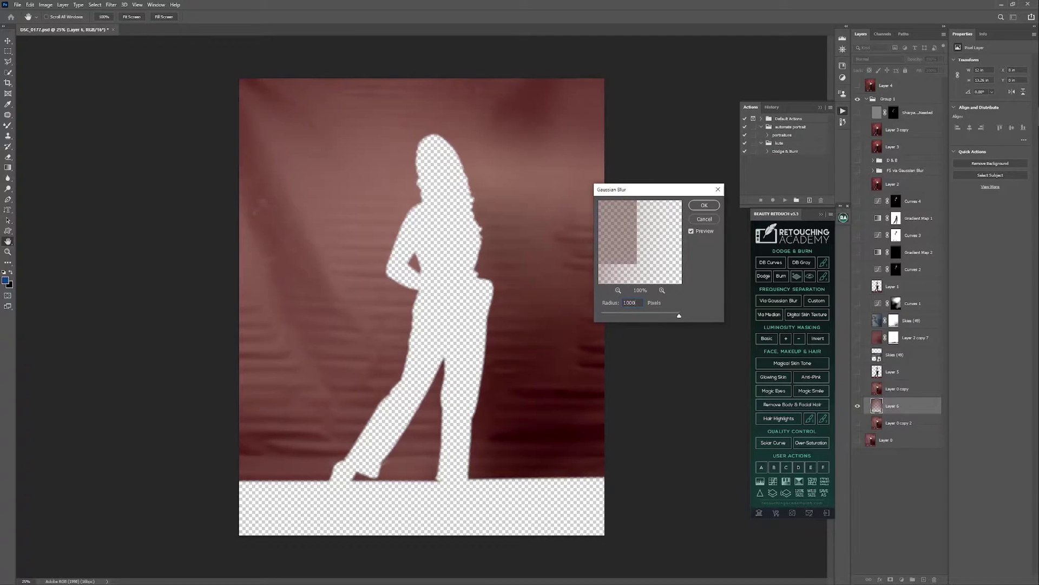
key(Return)
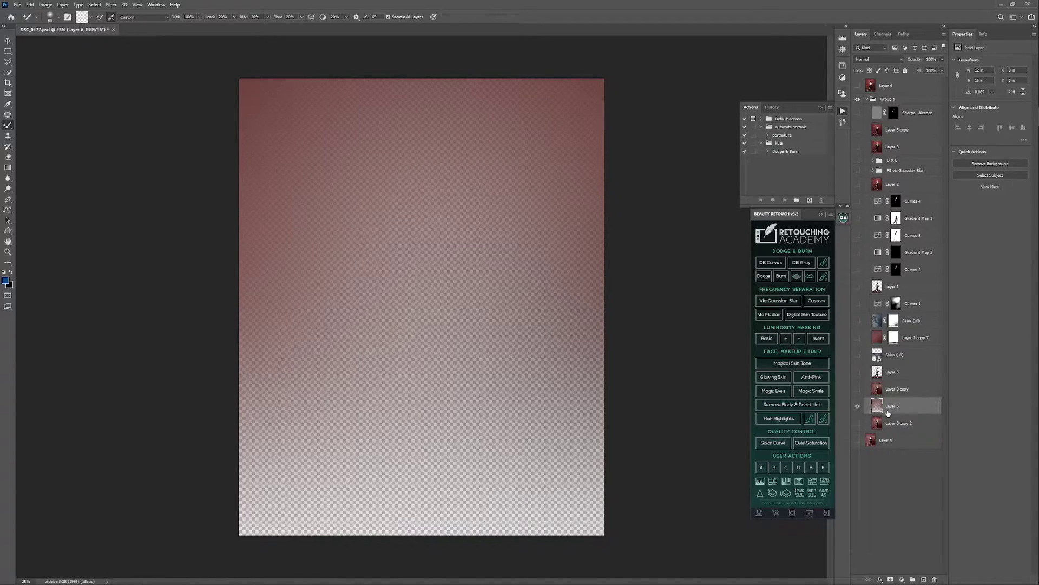
Duplicate the blurred backdrop layer ten times to build up its opacity
key(ctrl+j)
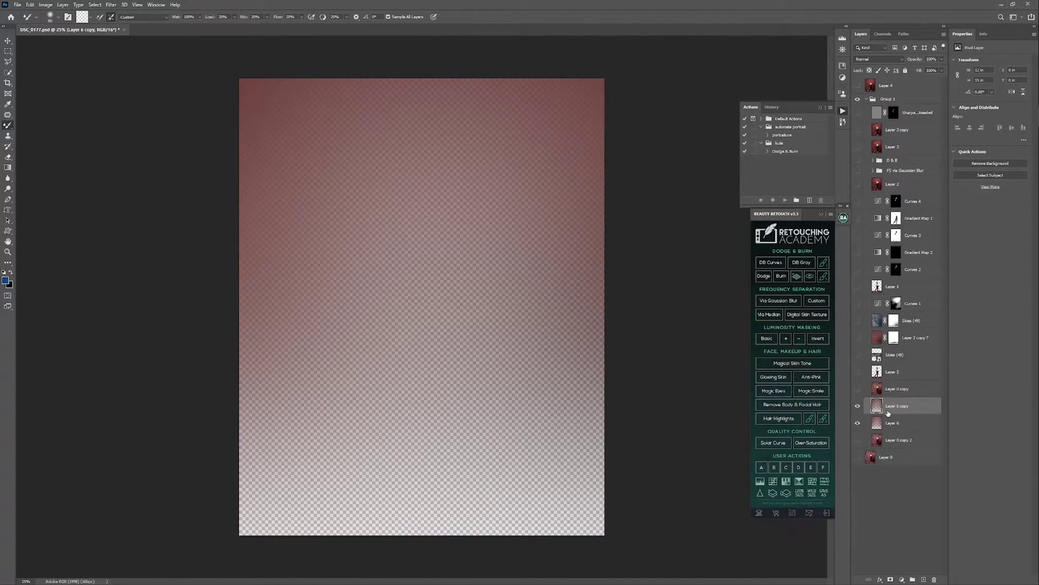
key(ctrl+j)
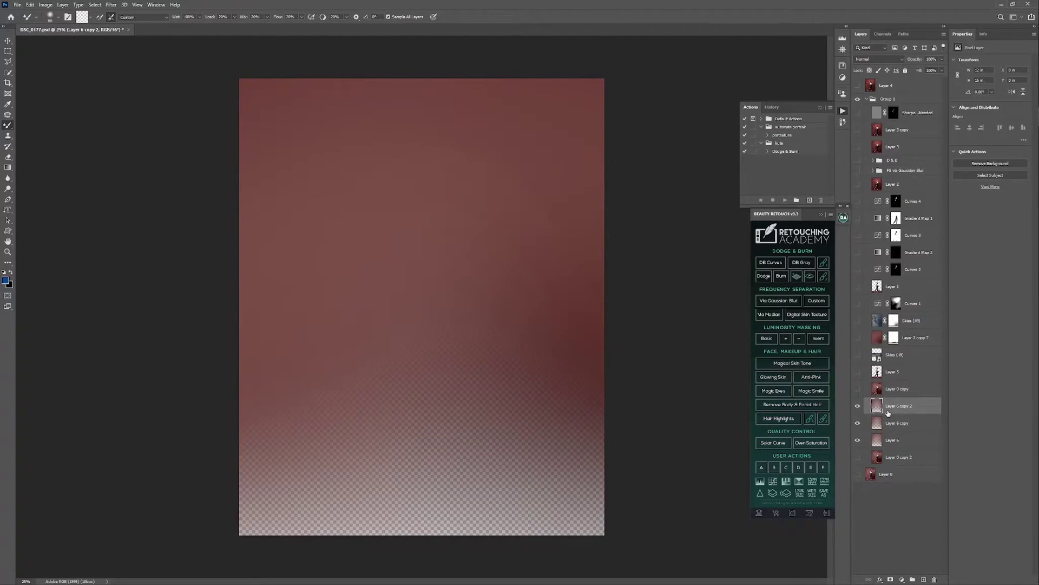
key(ctrl+j)
key(ctrl+j)
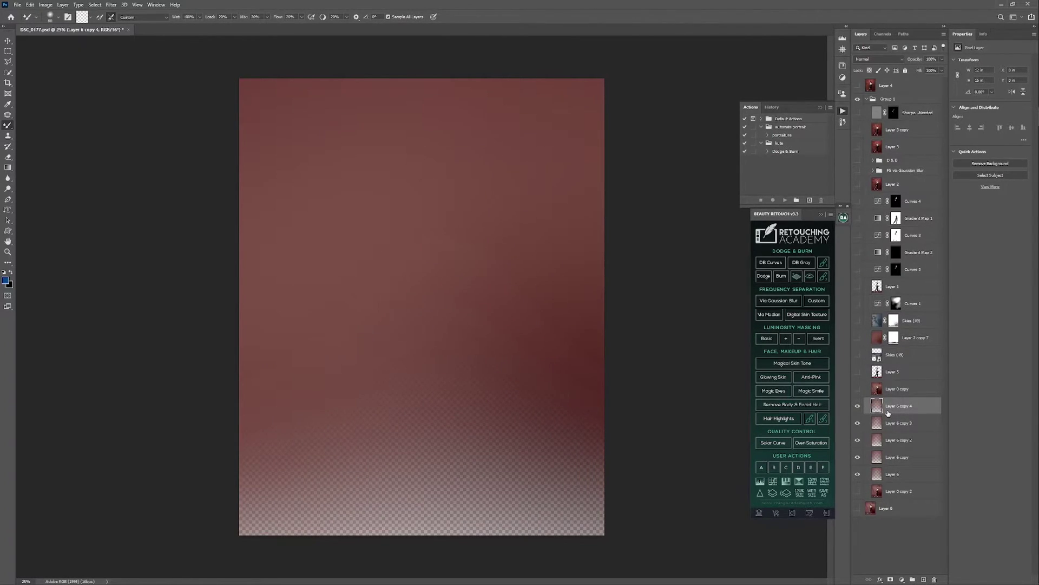
key(ctrl+j)
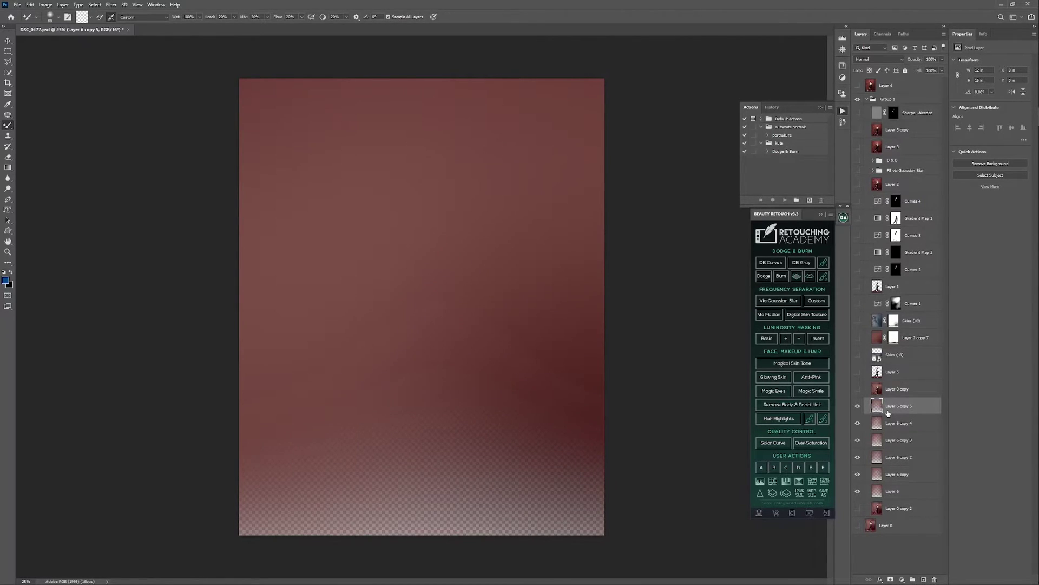
key(ctrl+j)
key(ctrl+j)
key(ctrl+j)
key(ctrl+j)
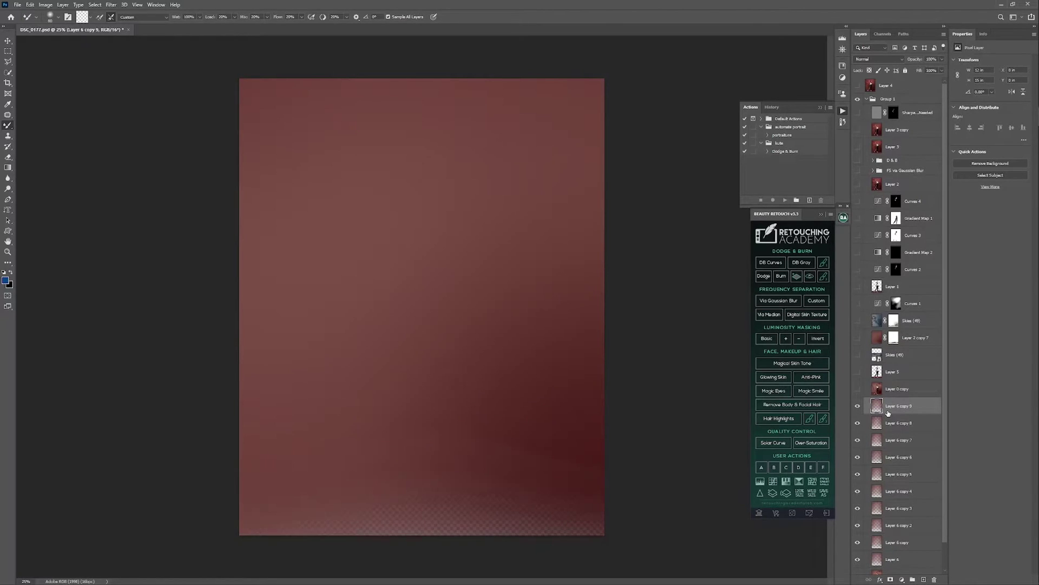
key(ctrl+j)
Merge the blurred Layer 6 and all its copies into one layer, and show the model cutout, Layer 0 copy 2 and Layer 0
scroll(943, 566, down, 2)
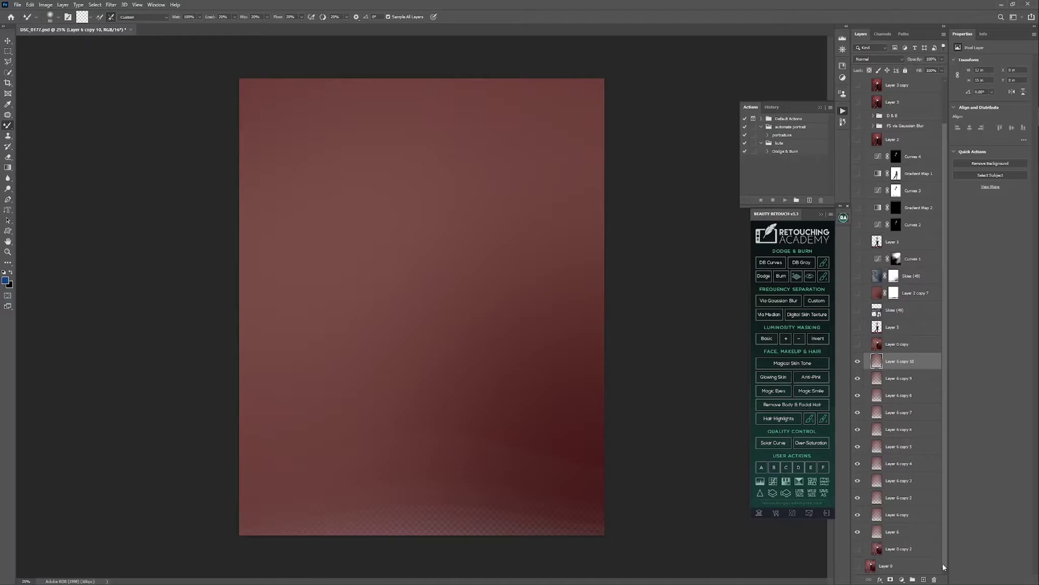
shift+click(903, 532)
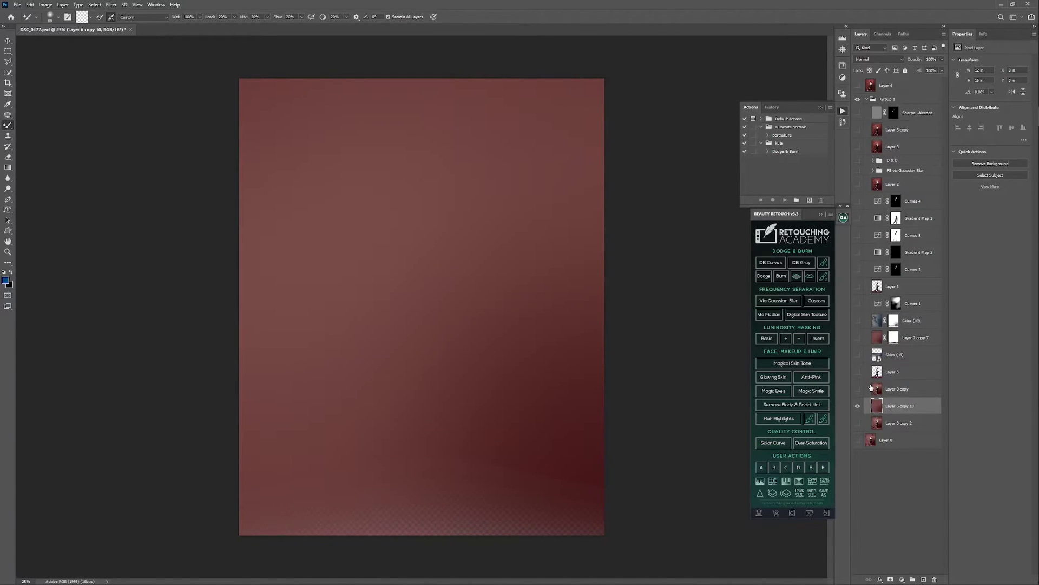
click(857, 372)
click(857, 423)
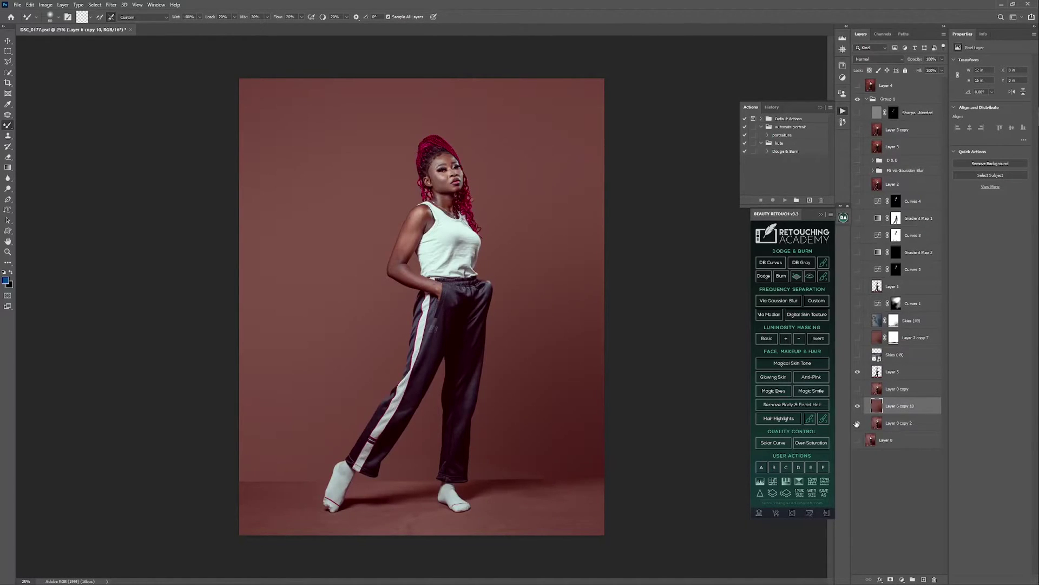
click(858, 423)
Examine the seam between the smoothed backdrop and the floor around the feet and out to the photo's edge
key(z)
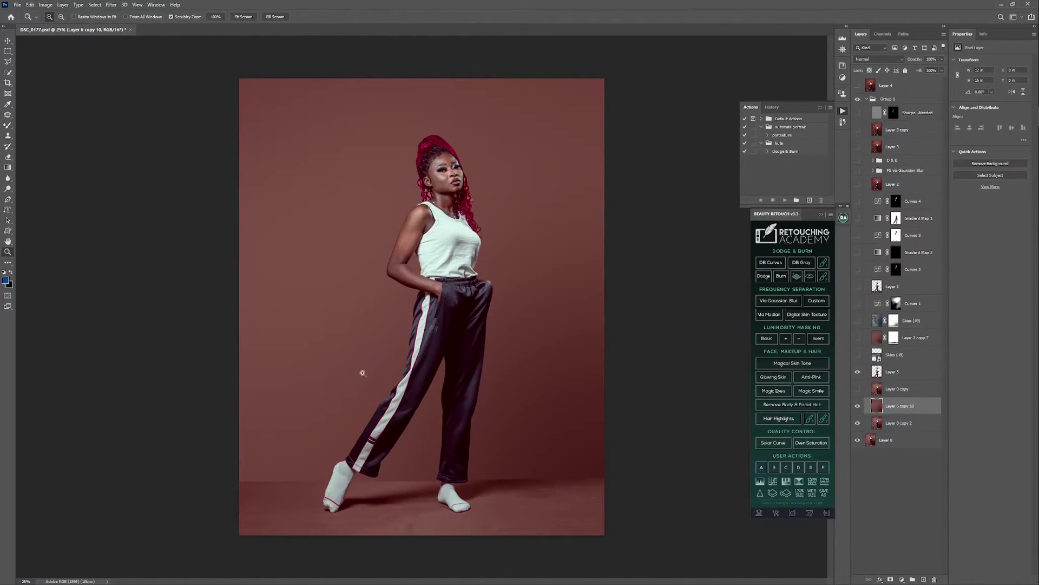
drag(278, 494, 389, 461)
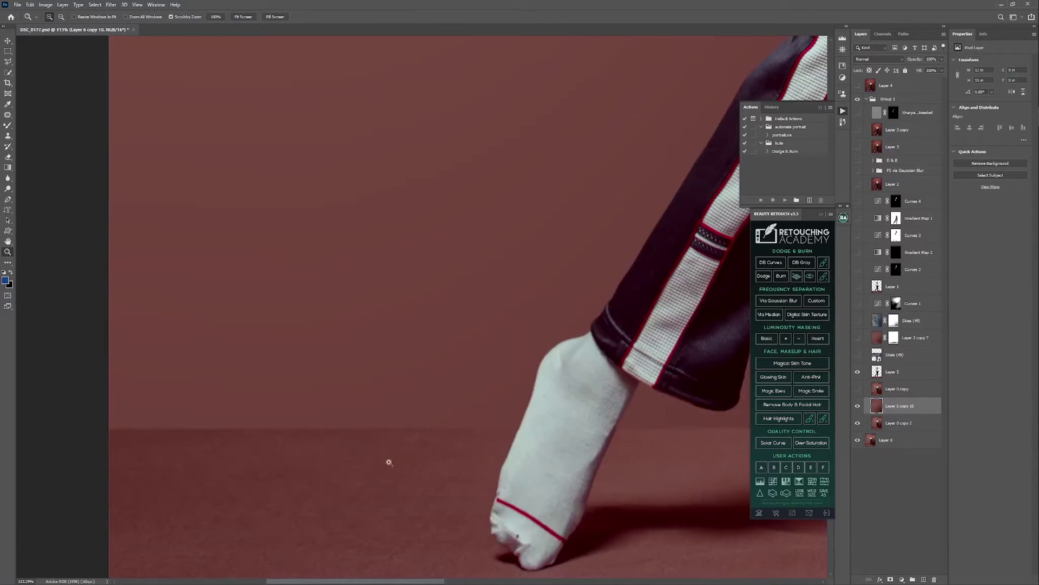
key(h)
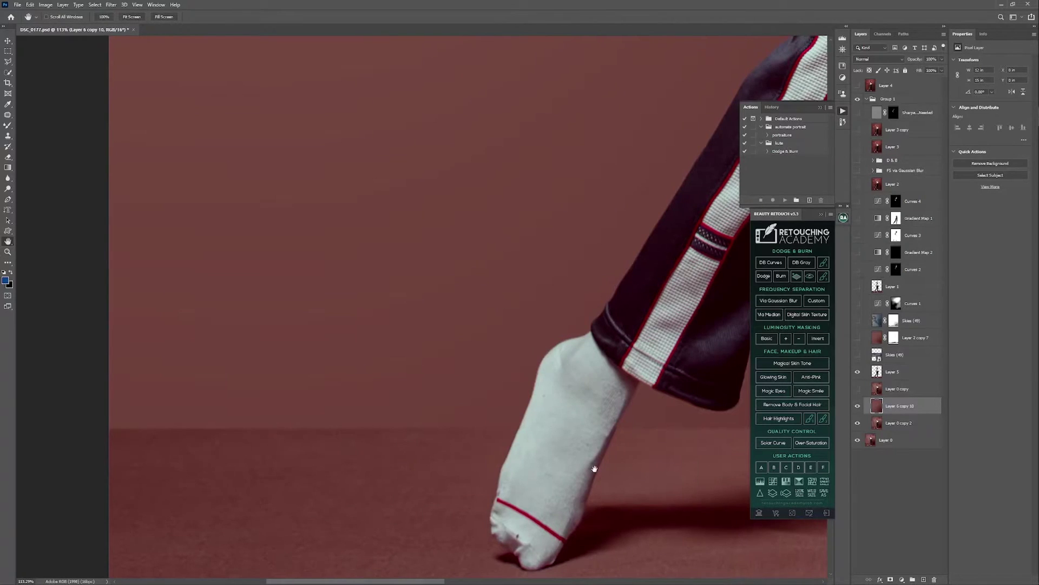
drag(594, 468, 452, 417)
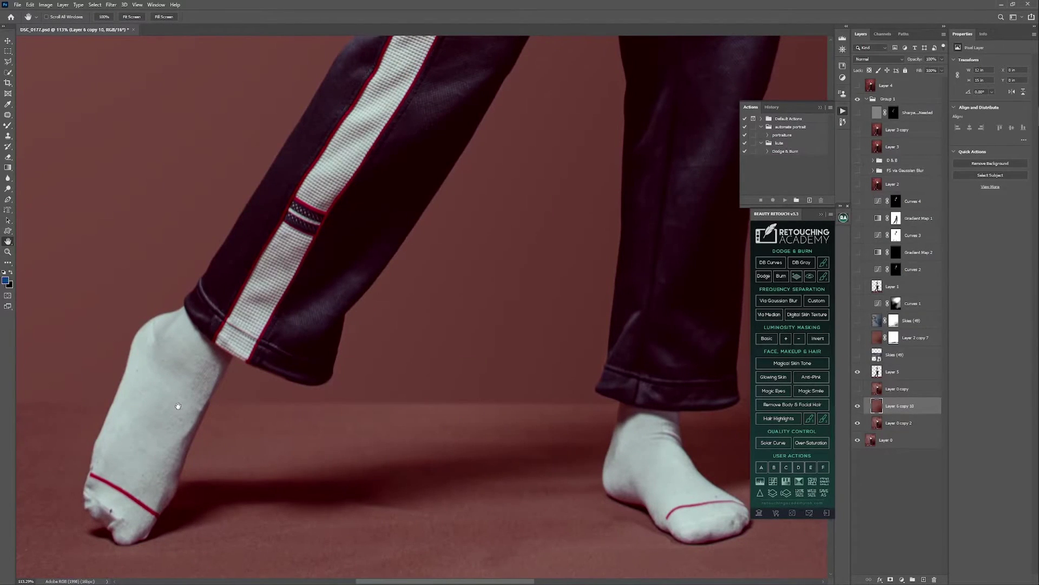
scroll(241, 407, right, 5)
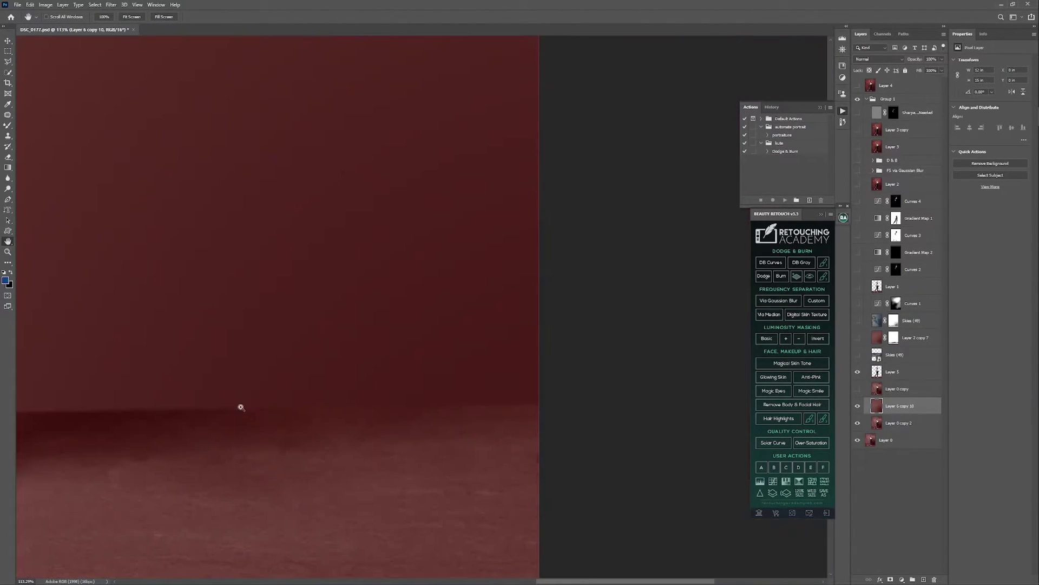
key(ctrl+0)
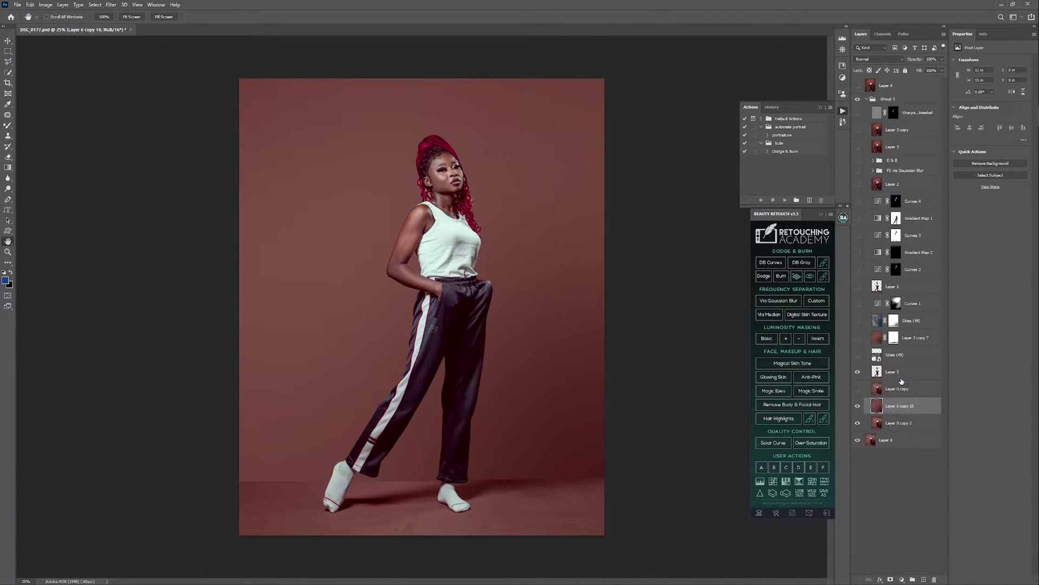
Hide Layer 6 copy 10 and the model cutout above it, and show the masked Layer 2 copy 7 with the upper model cutout
click(858, 405)
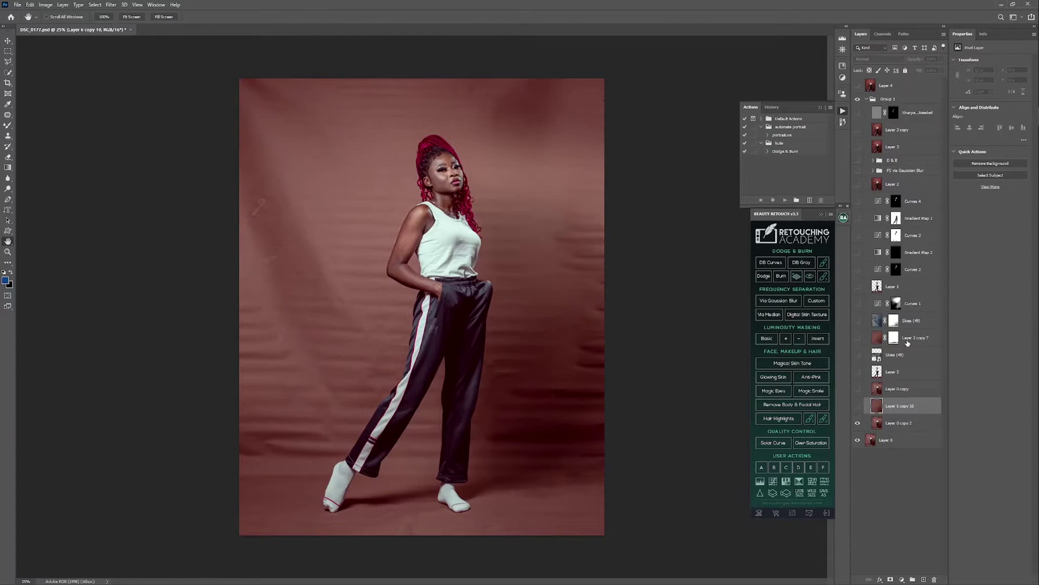
click(858, 338)
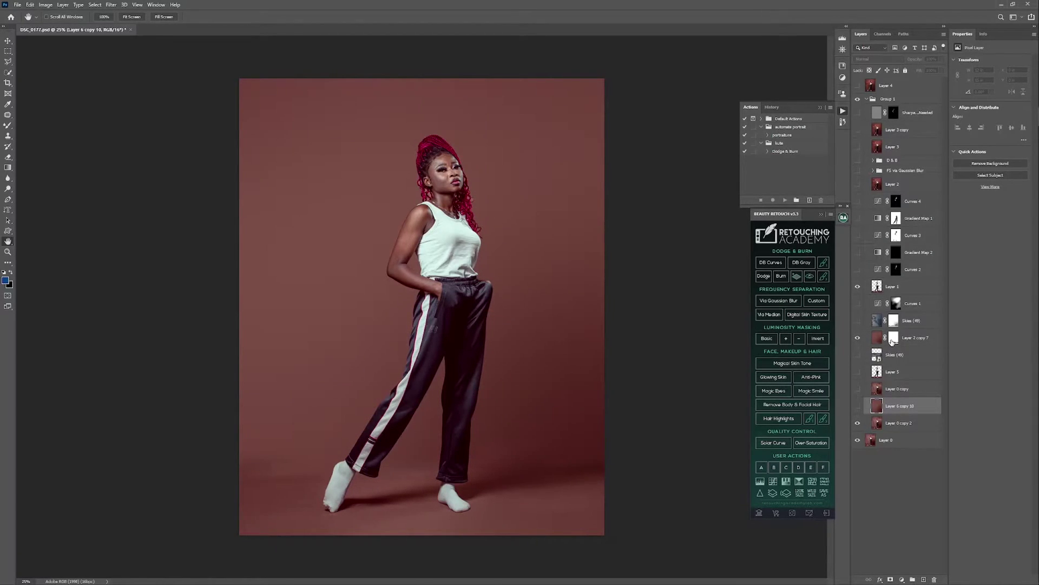
Examine the layer mask of Layer 2 copy 7 and how it blends the smoothed backdrop into the floor around the feet
click(893, 337)
key(z)
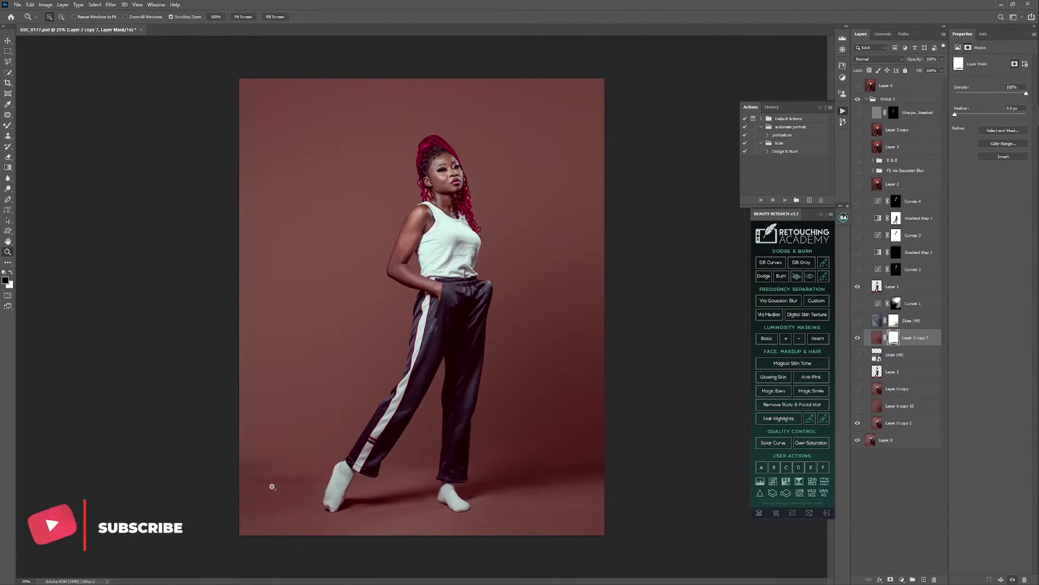
drag(272, 487, 302, 493)
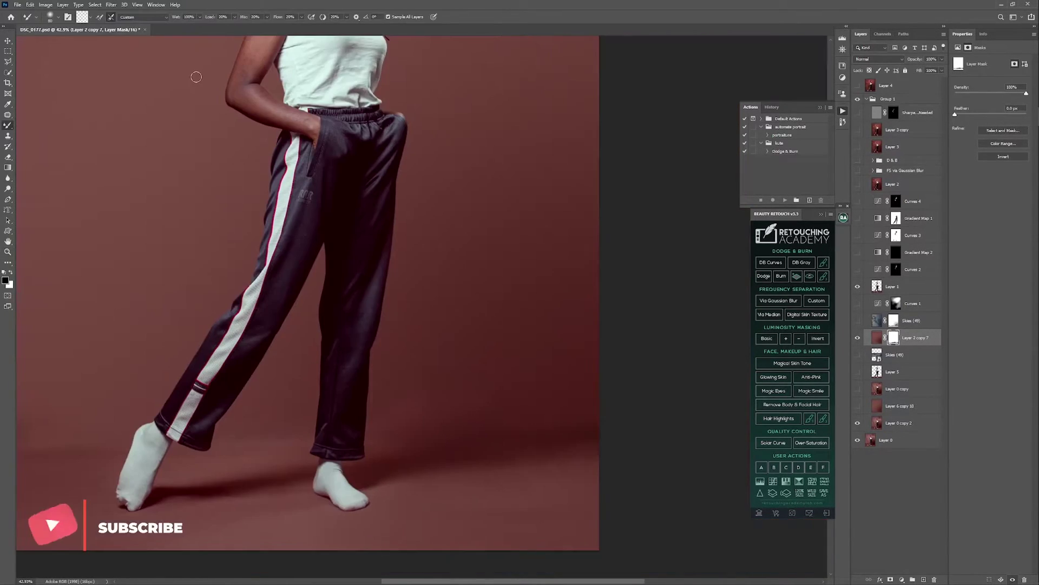
key(shift+b)
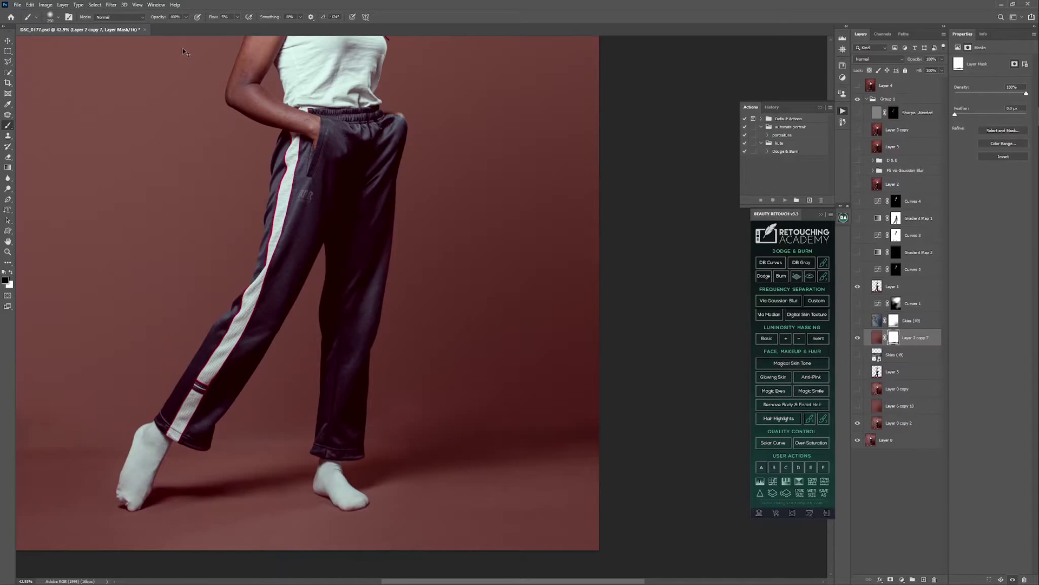
key(ctrl+0)
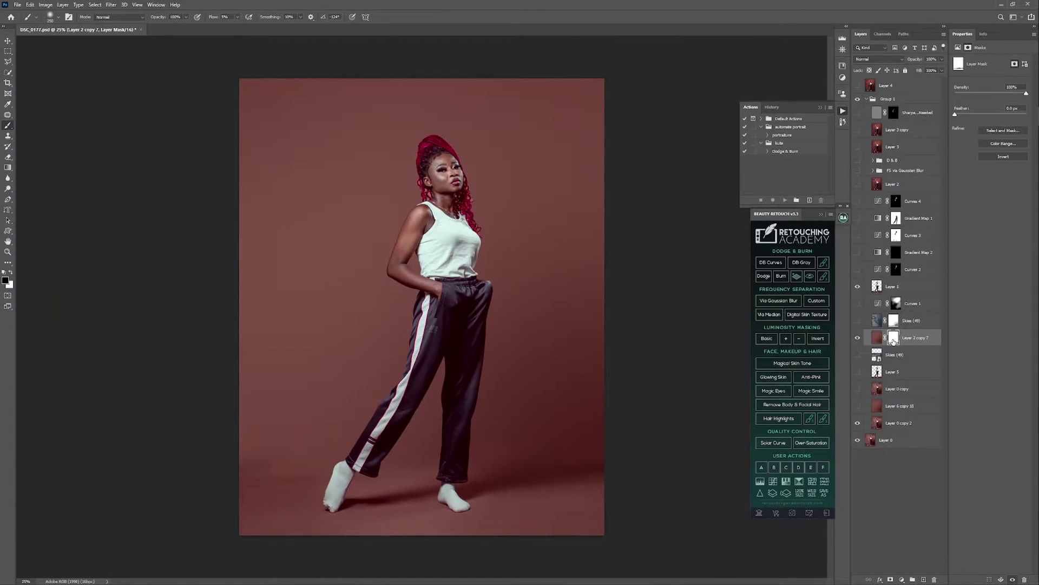
alt+click(893, 339)
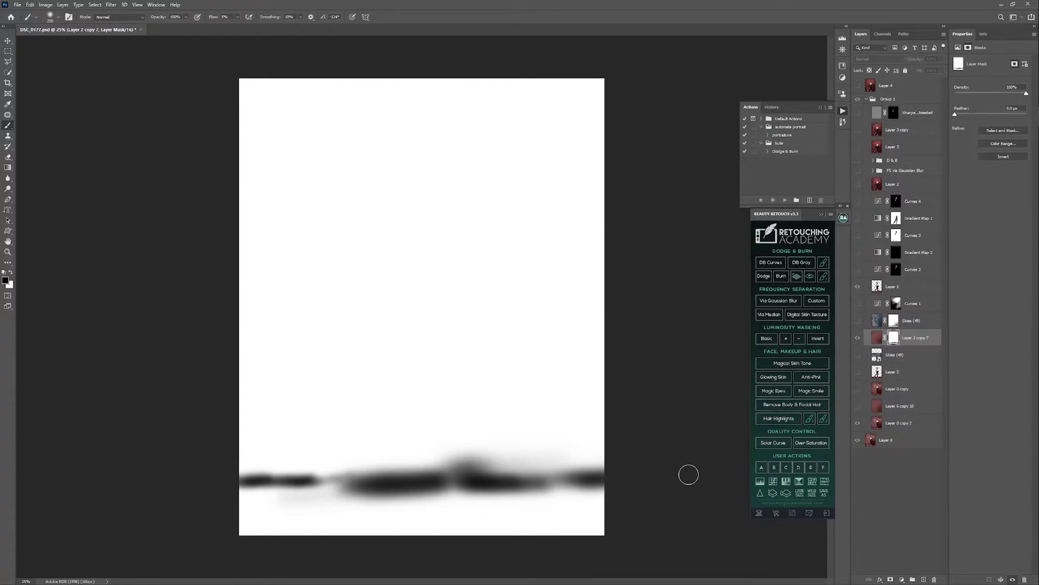
click(858, 339)
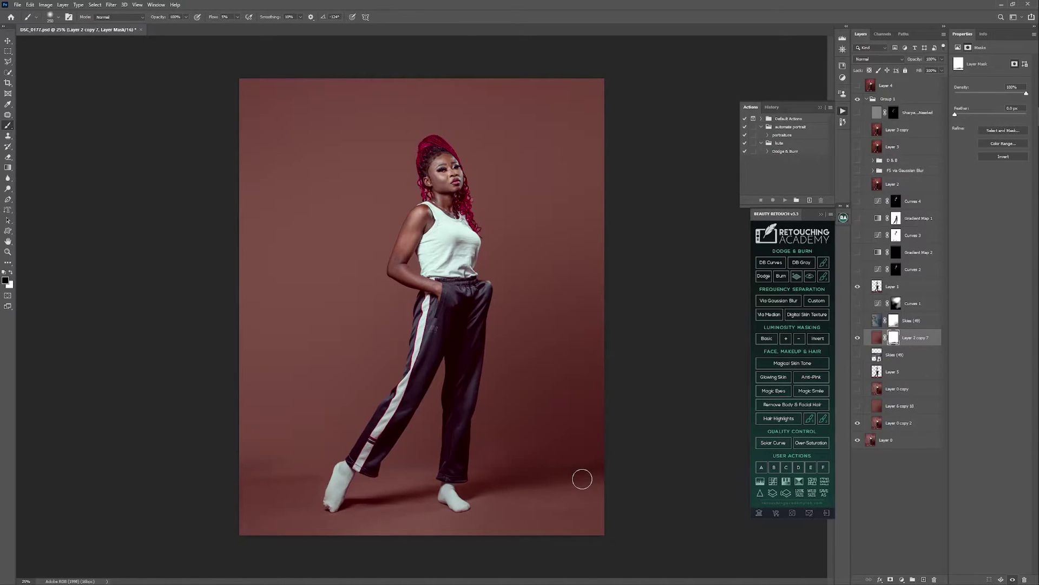
Show the unmasked Skies (49) layer and move it up the stack to just above the upper model cutout
click(858, 357)
click(903, 360)
key(ctrl+])
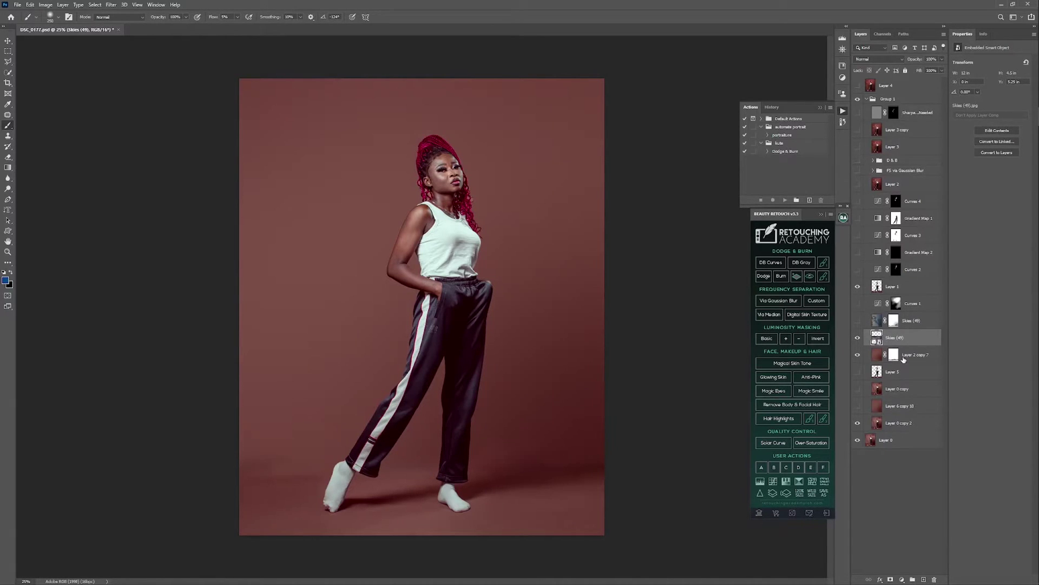
key(v)
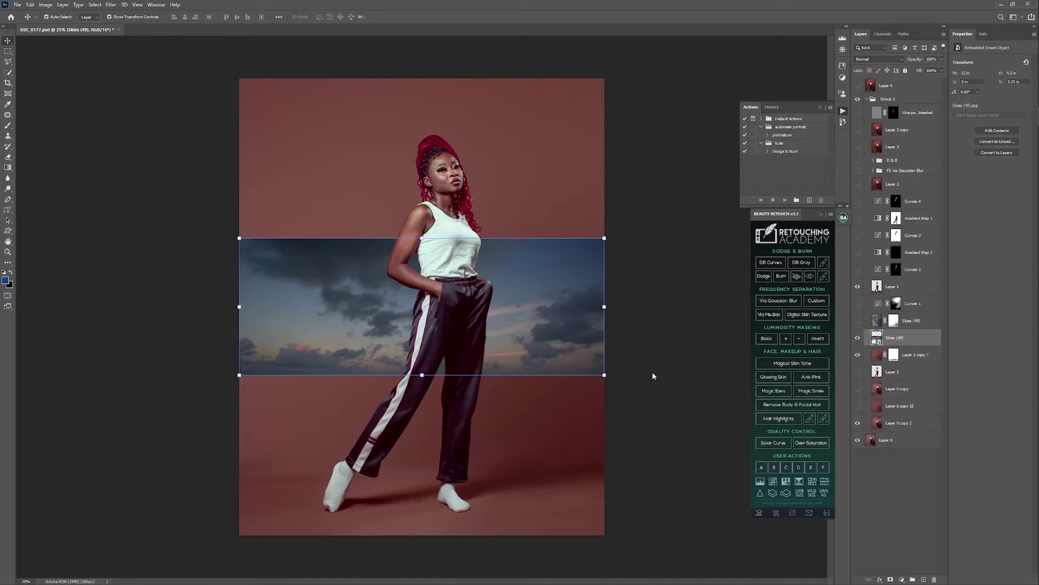
key(ctrl+bracketright)
key(ctrl+bracketright)
key(ctrl+bracketright)
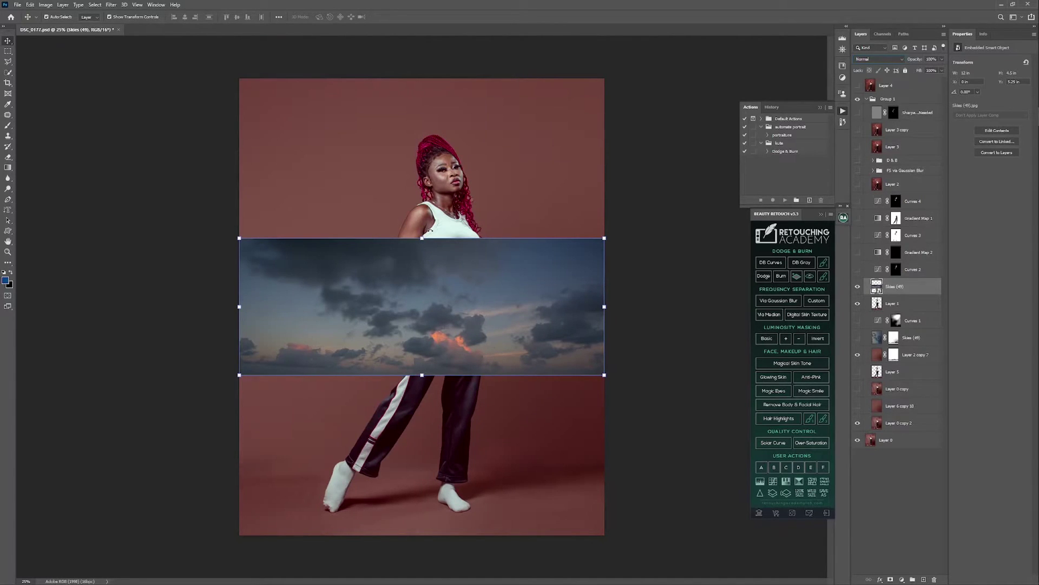
Rotate the unmasked sky image about a quarter turn clockwise, then enlarge and stretch it to cover the whole photo
drag(431, 231, 519, 321)
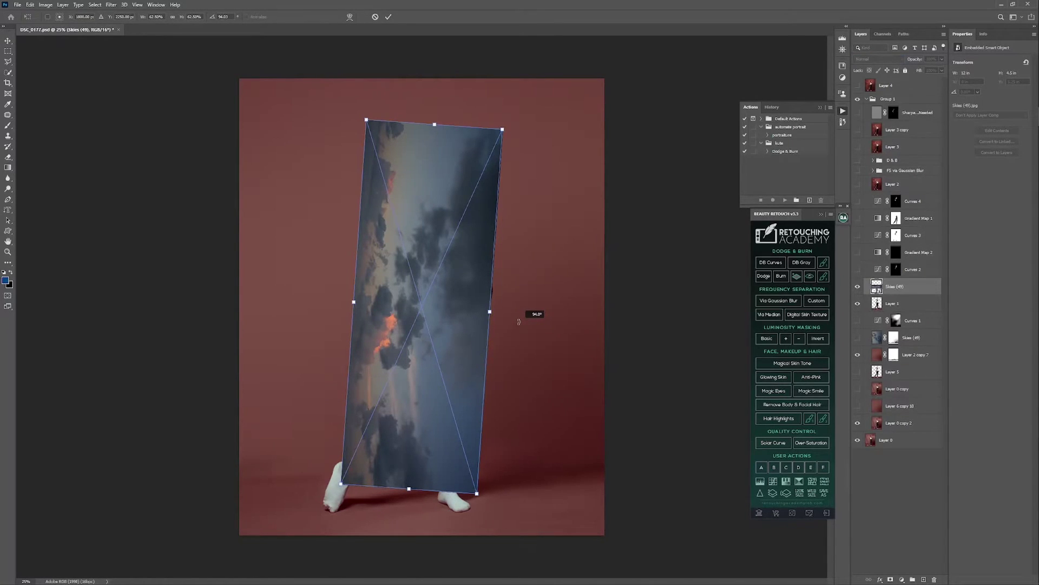
drag(519, 322, 518, 317)
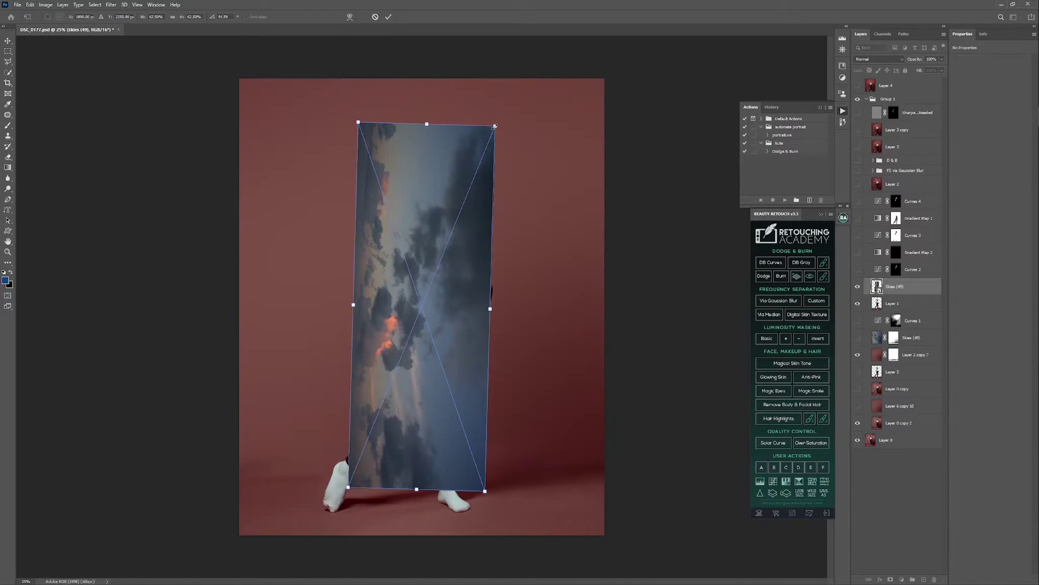
drag(494, 127, 531, 37)
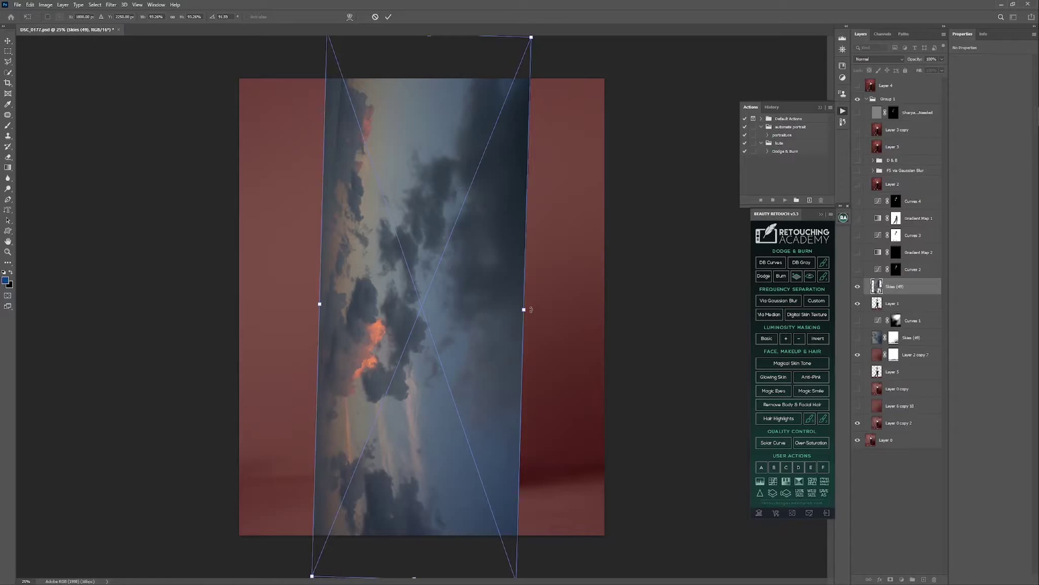
drag(531, 309, 614, 312)
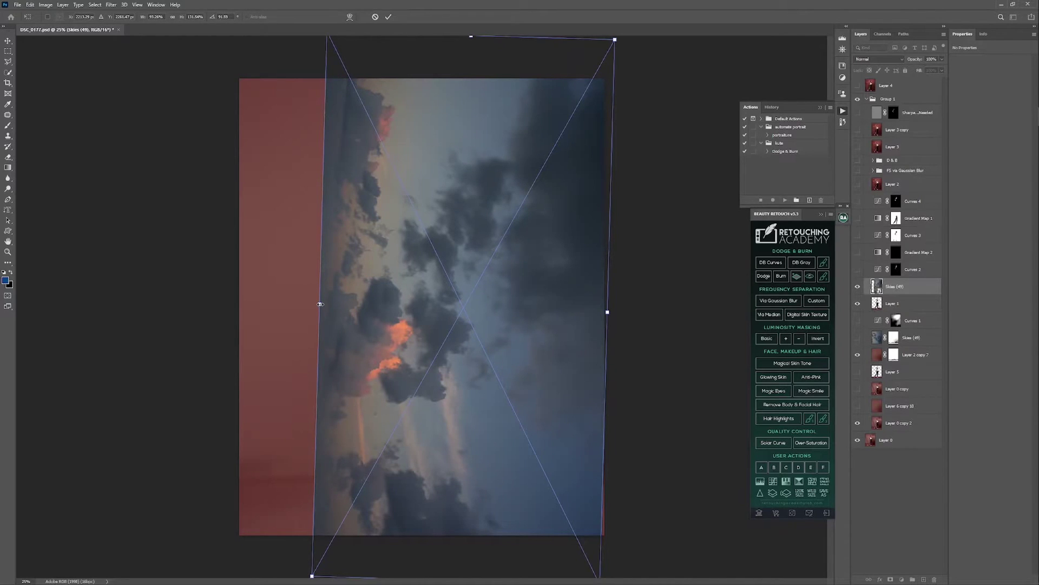
drag(320, 304, 233, 320)
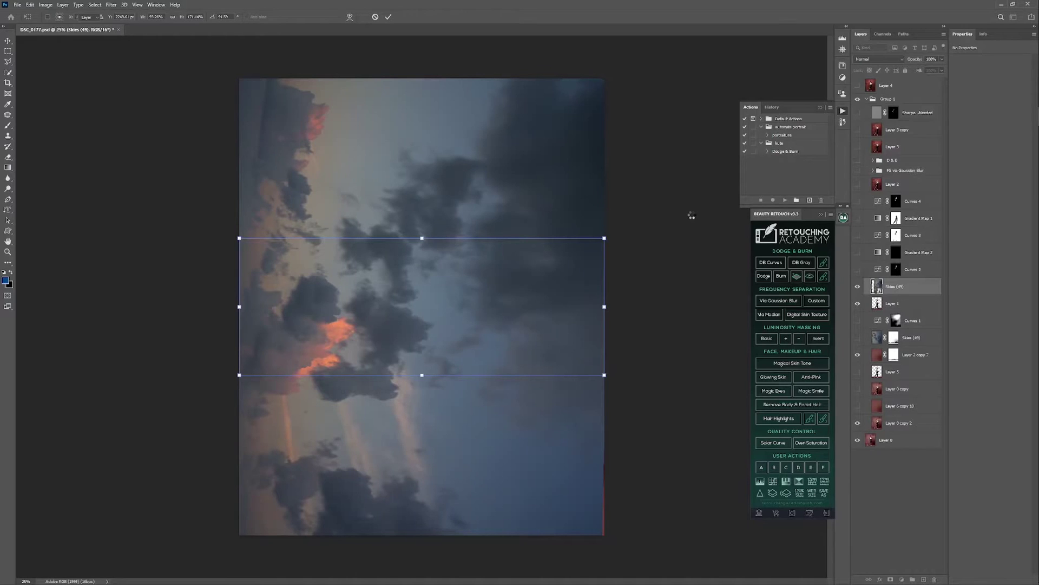
key(Return)
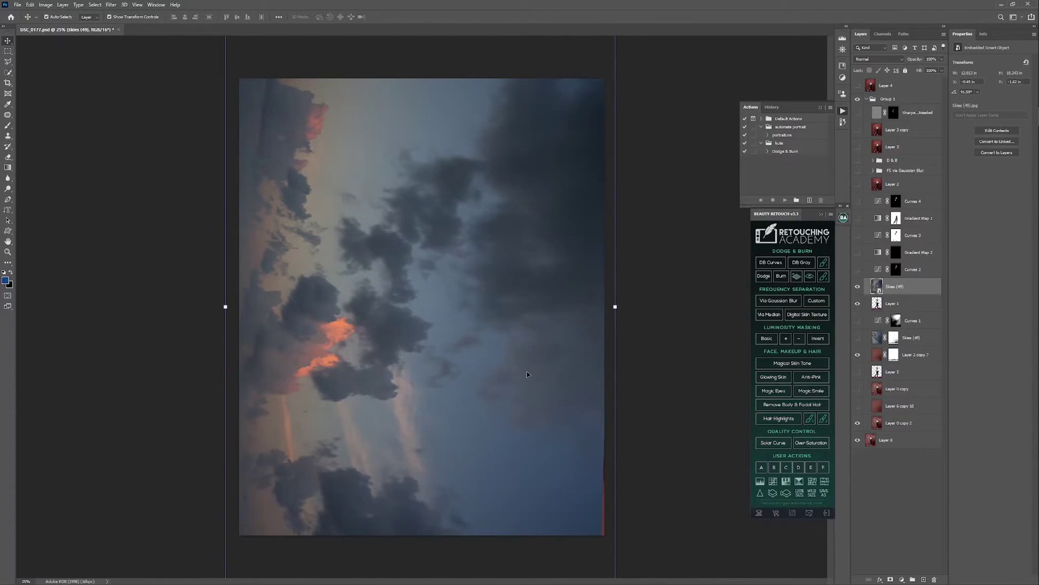
Set the stretched sky layer's blend mode to Soft Light and hide the masked Skies (49) layer below the cutout
click(878, 59)
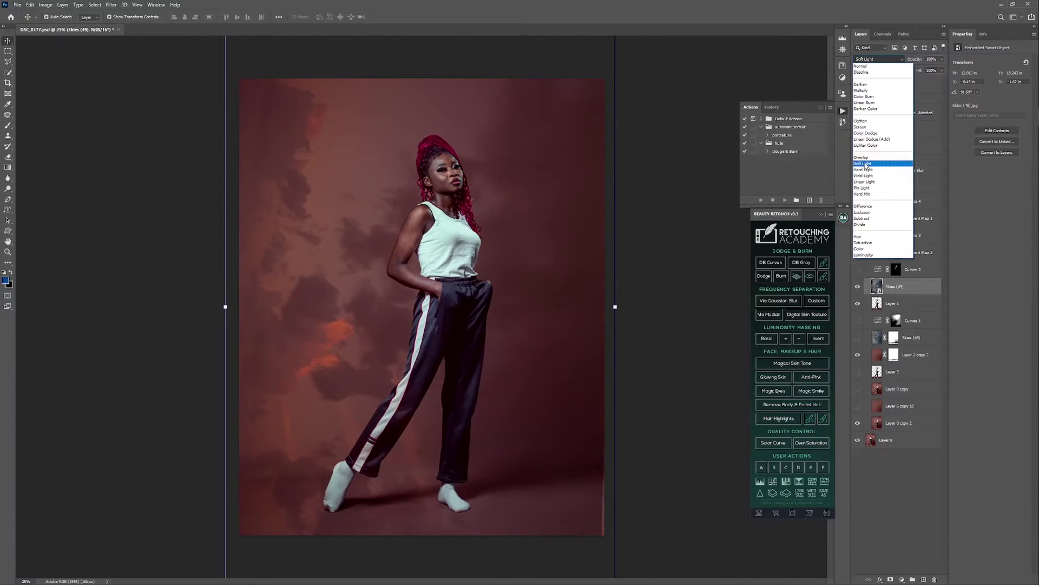
click(865, 164)
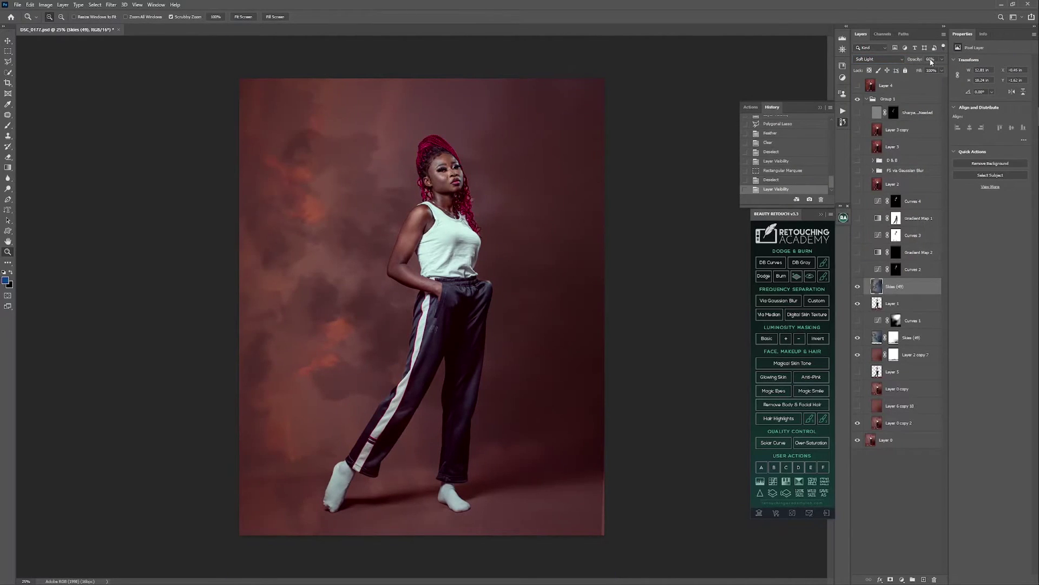
click(857, 338)
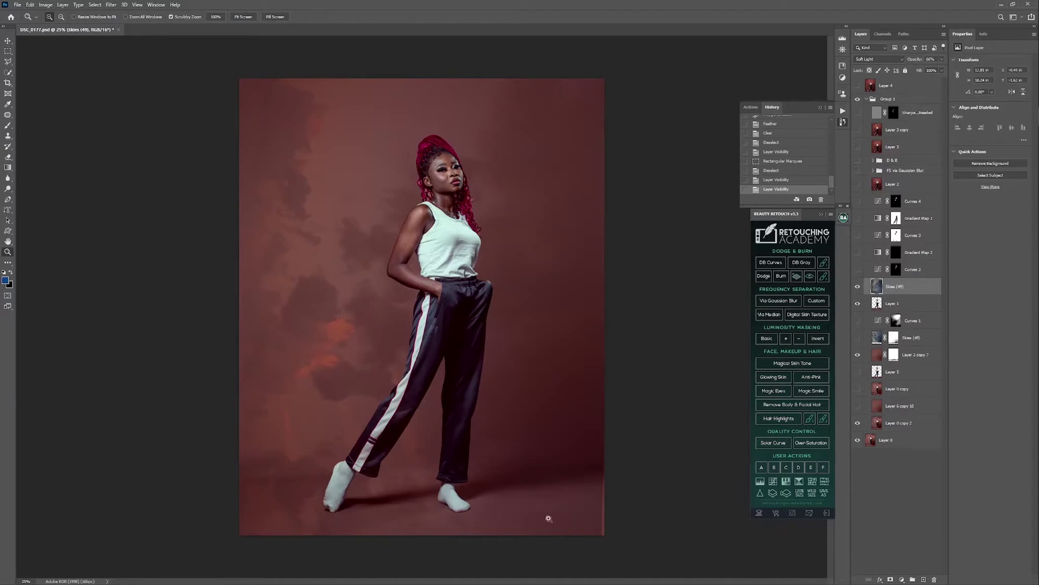
Clear the sky texture from the full-width floor strip below the backdrop seam, then deselect
key(m)
drag(649, 547, 477, 496)
drag(335, 489, 156, 487)
key(Delete)
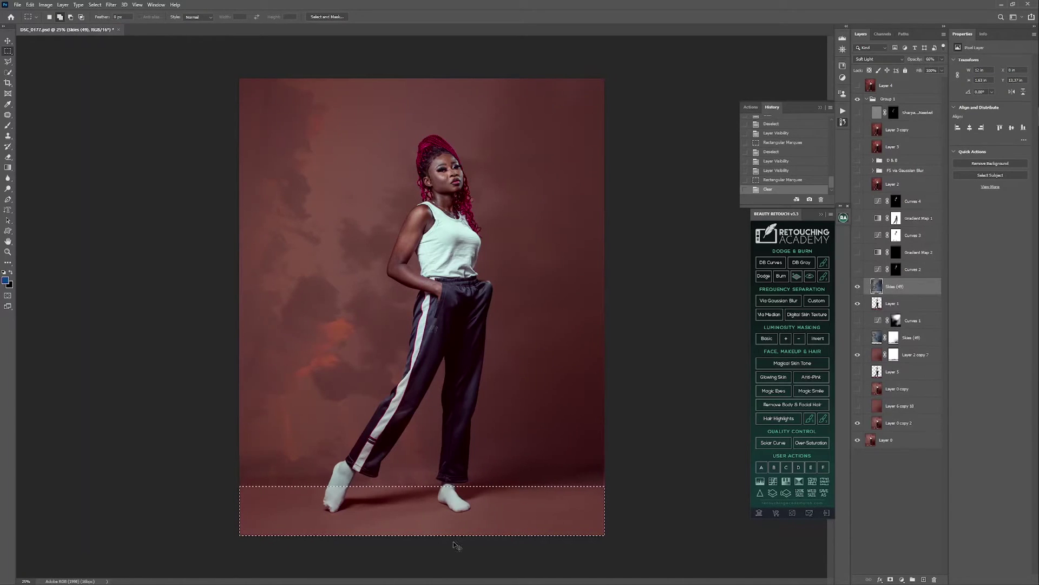
key(ctrl+d)
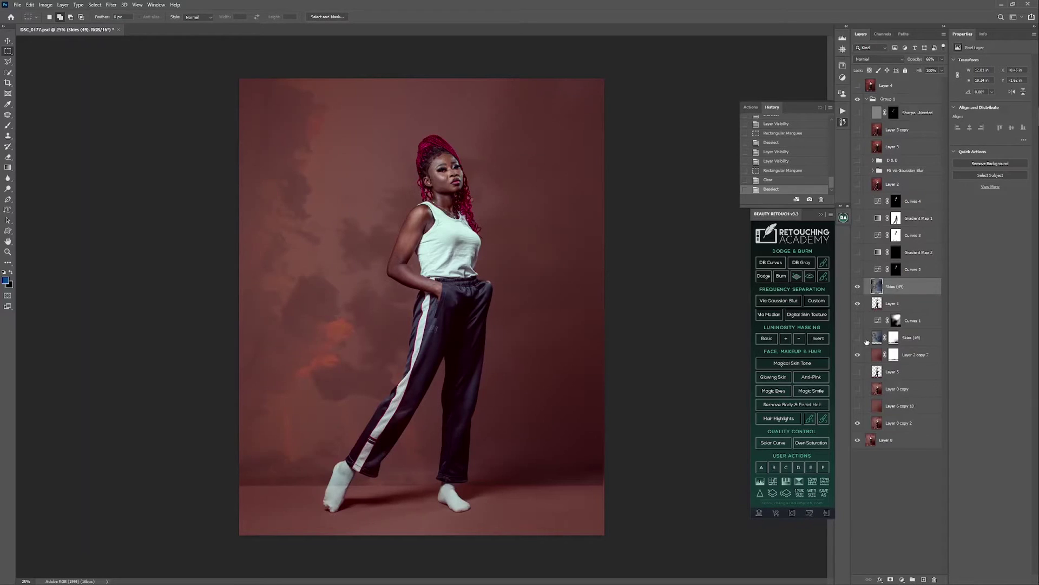
Delete the unmasked sky layer and show the masked Skies (49) layer beneath the model cutout instead
key(Delete)
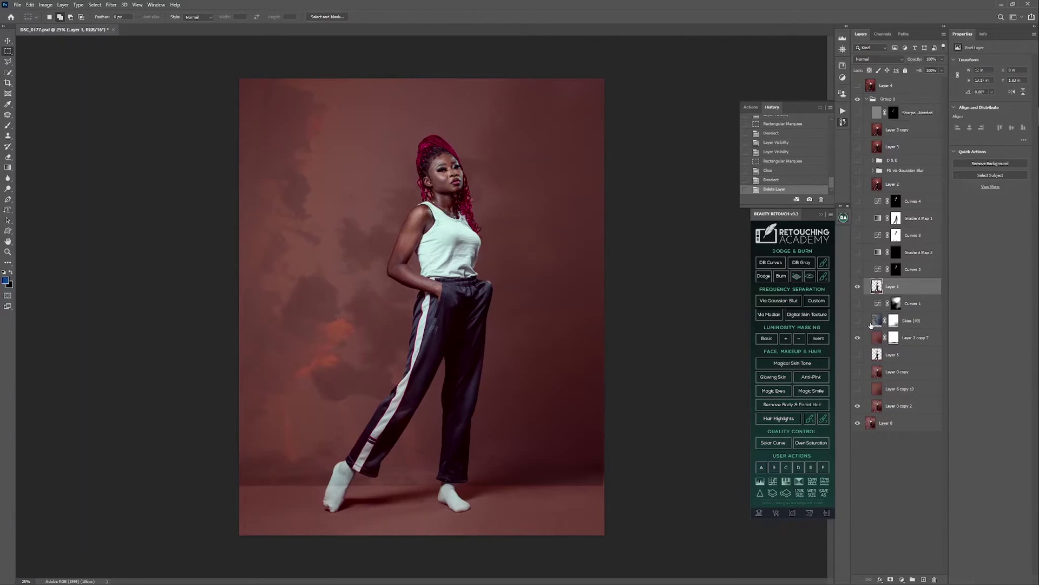
click(858, 321)
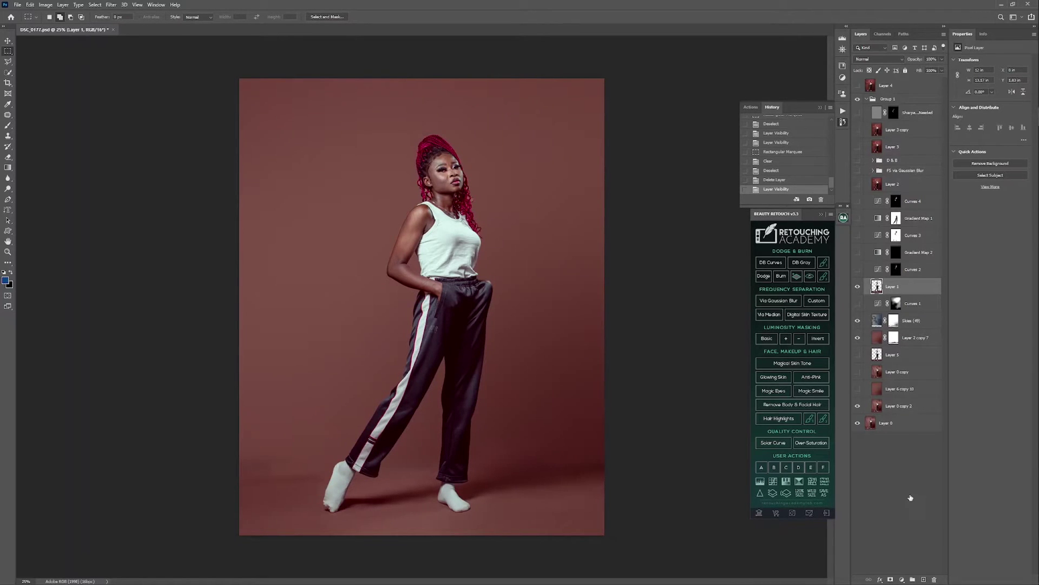
click(890, 580)
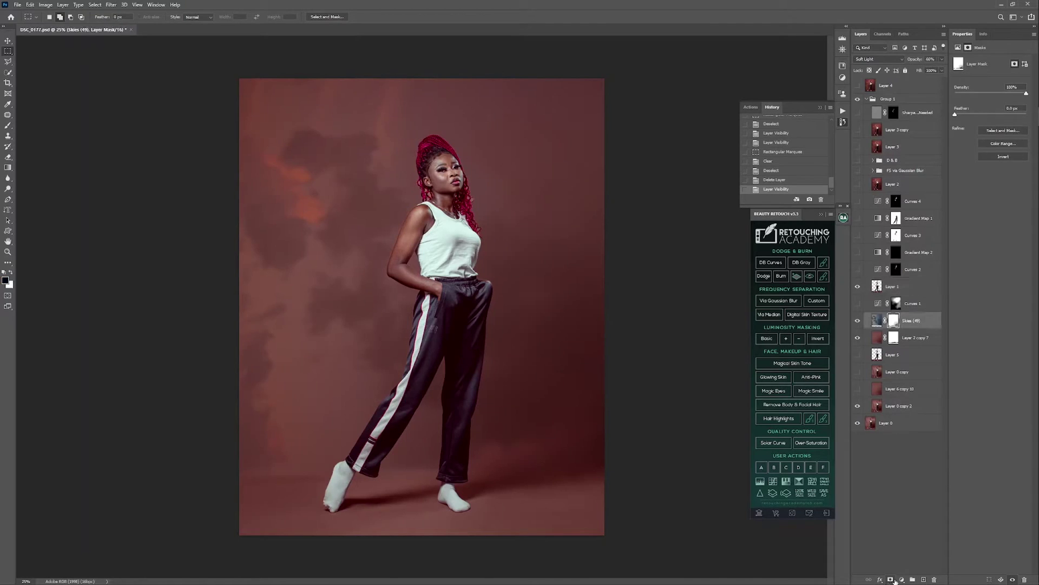
Examine the Skies (49) layer mask on its own, then return to the normal image view
alt+click(894, 322)
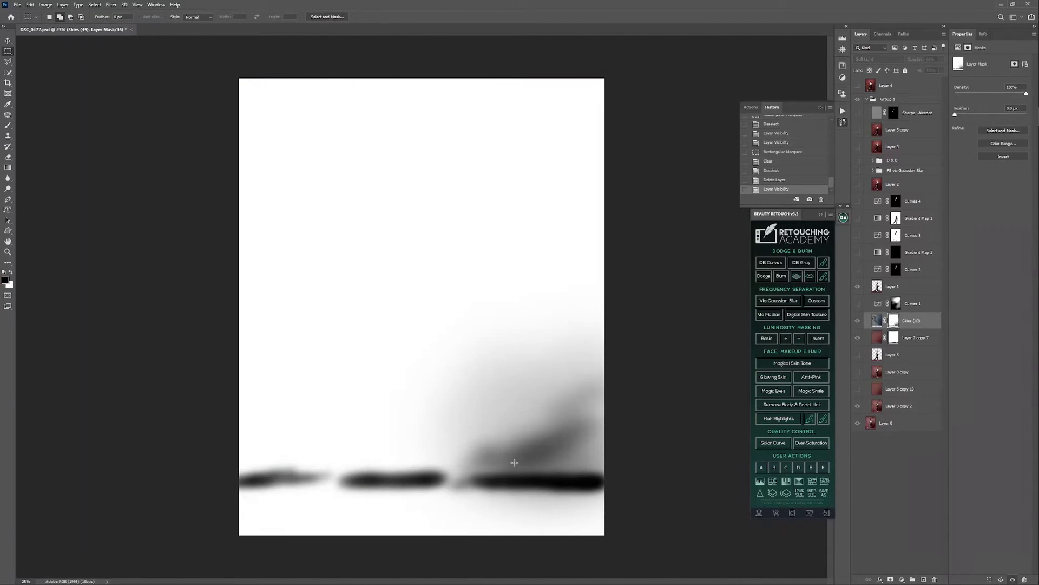
key(b)
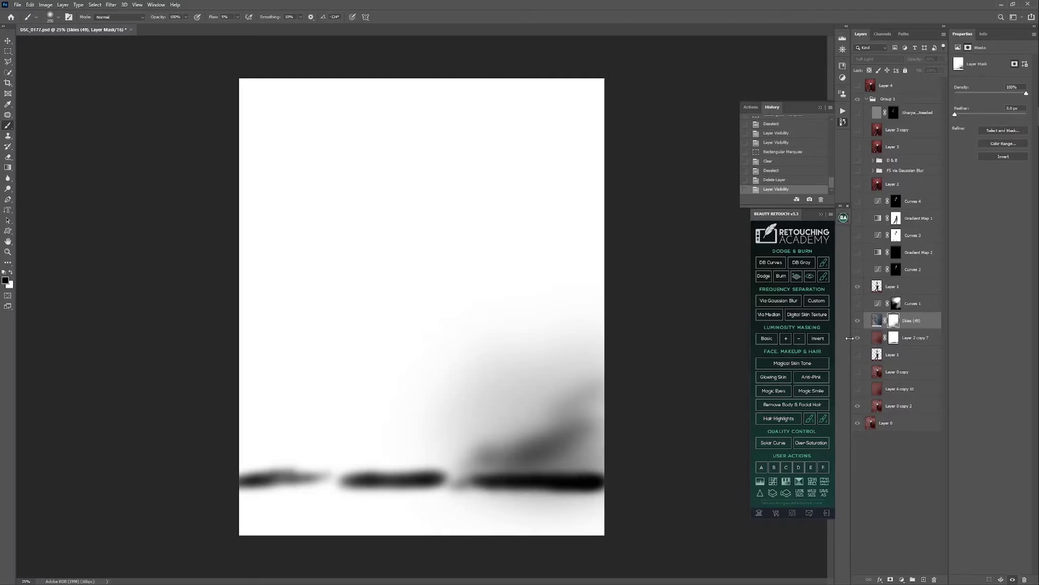
click(857, 323)
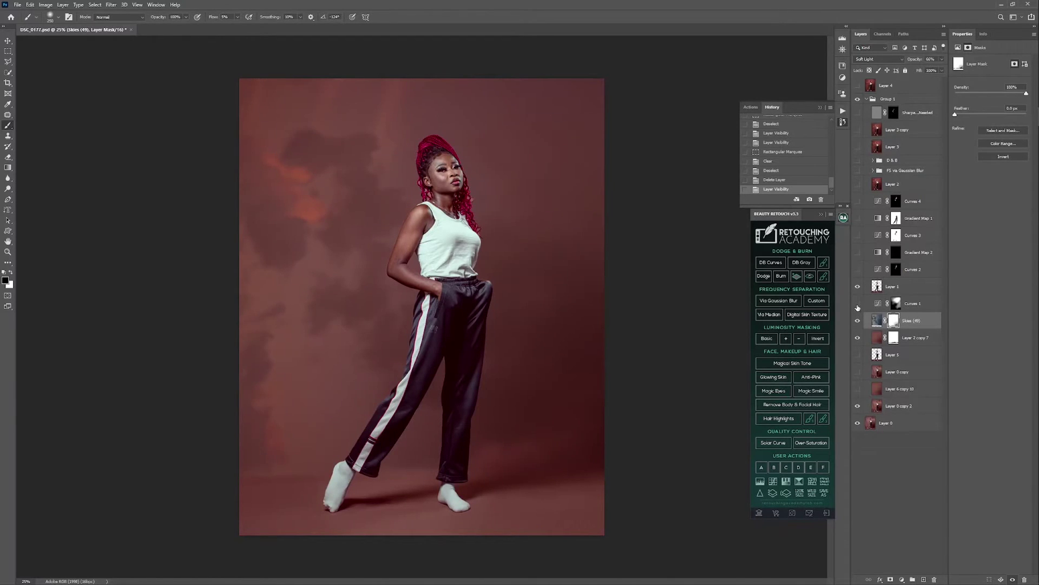
Show the Curves 1 adjustment above the sky layer, comparing the backdrop around the model's head with and without it
click(857, 305)
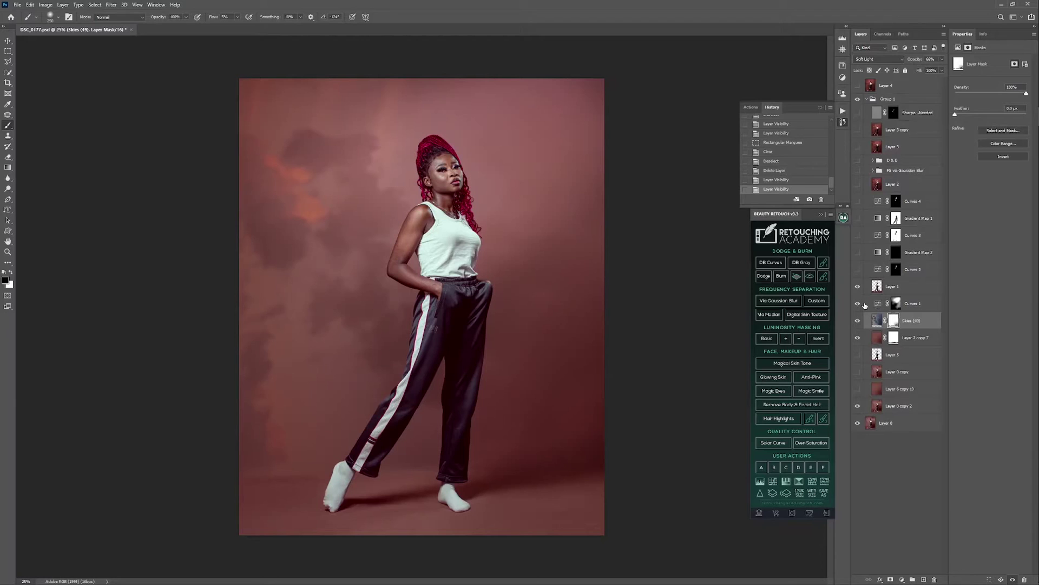
click(858, 304)
key(z)
drag(464, 163, 528, 188)
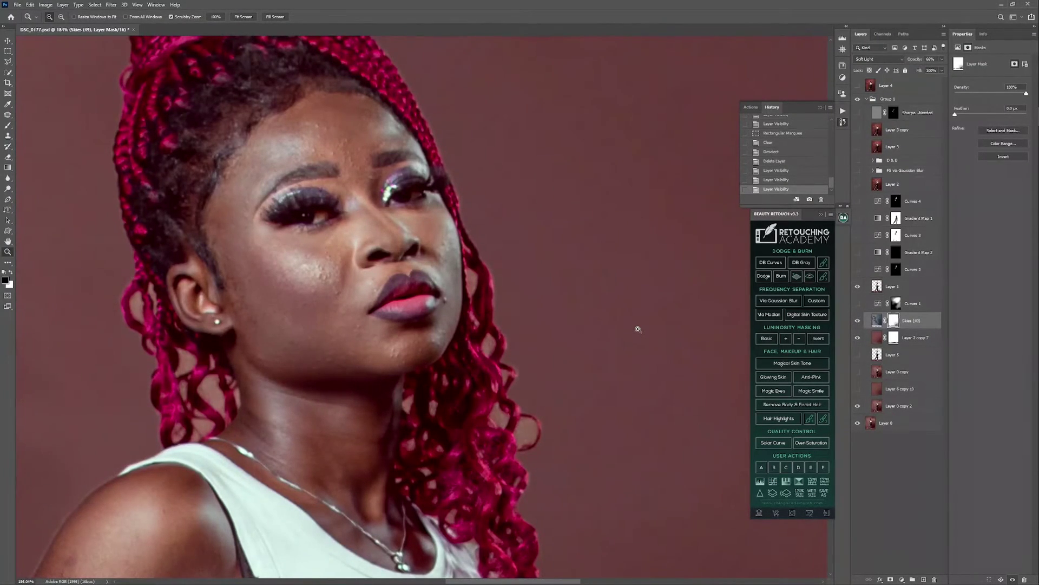
click(857, 304)
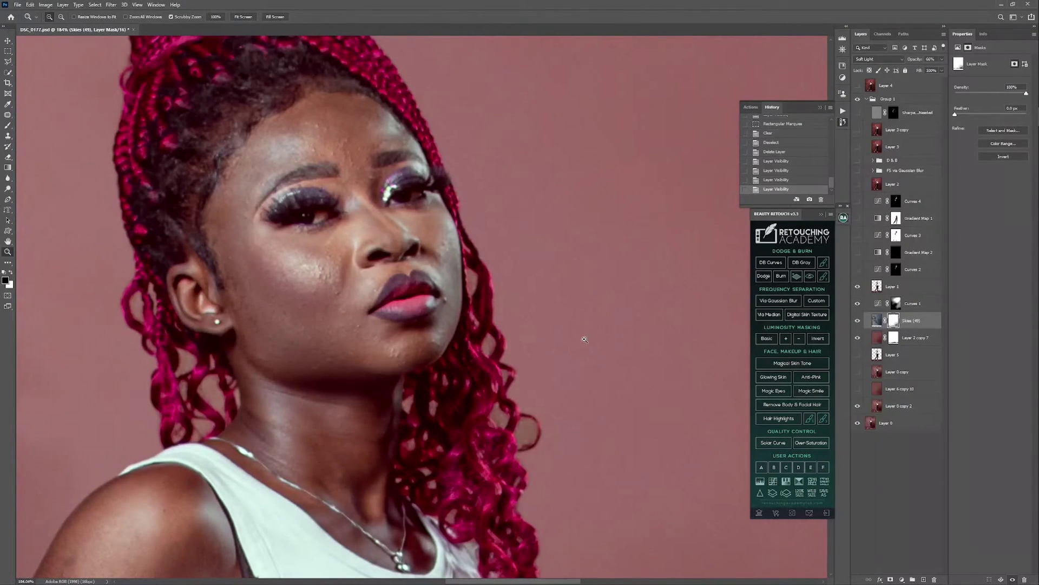
key(ctrl+1)
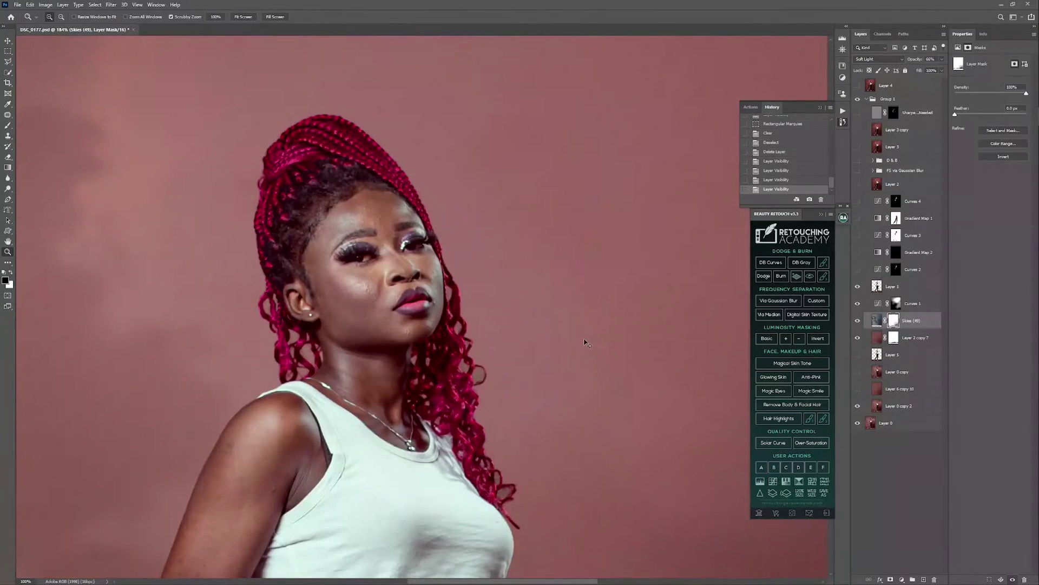
key(ctrl+plus)
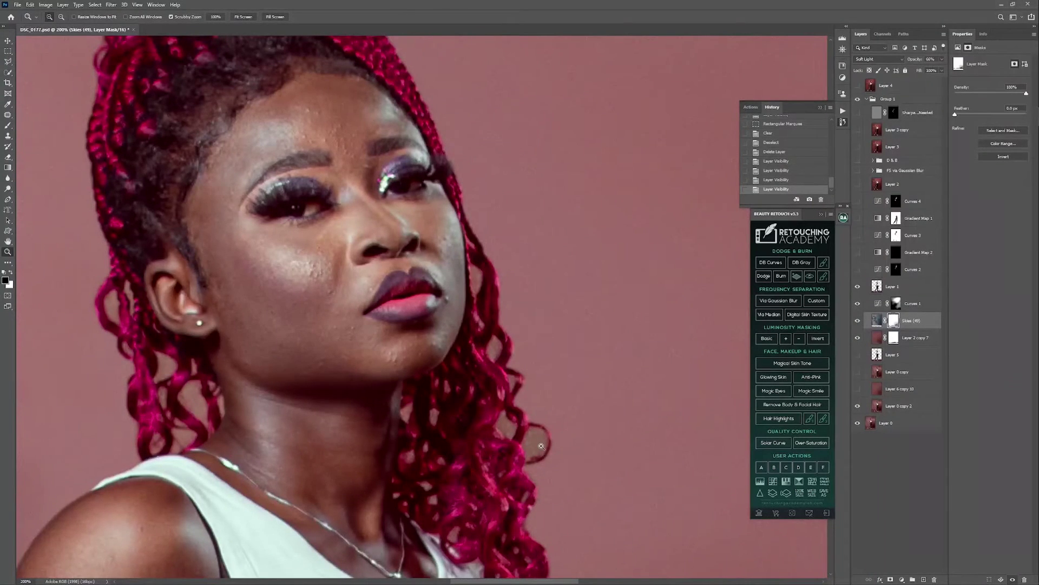
key(ctrl+0)
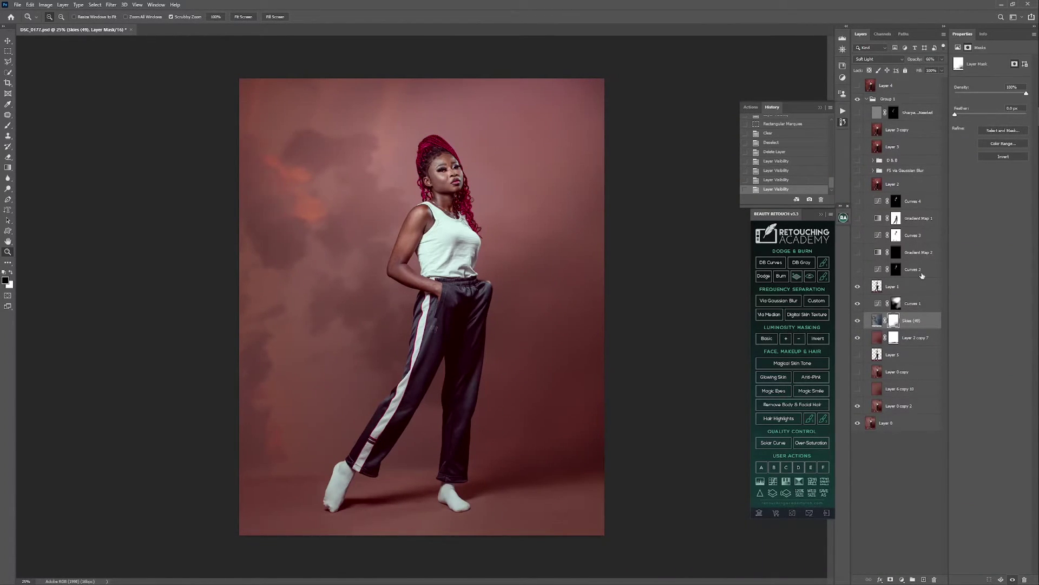
Review the Curves 2 brightening curve and show that adjustment above the model cutout
click(879, 271)
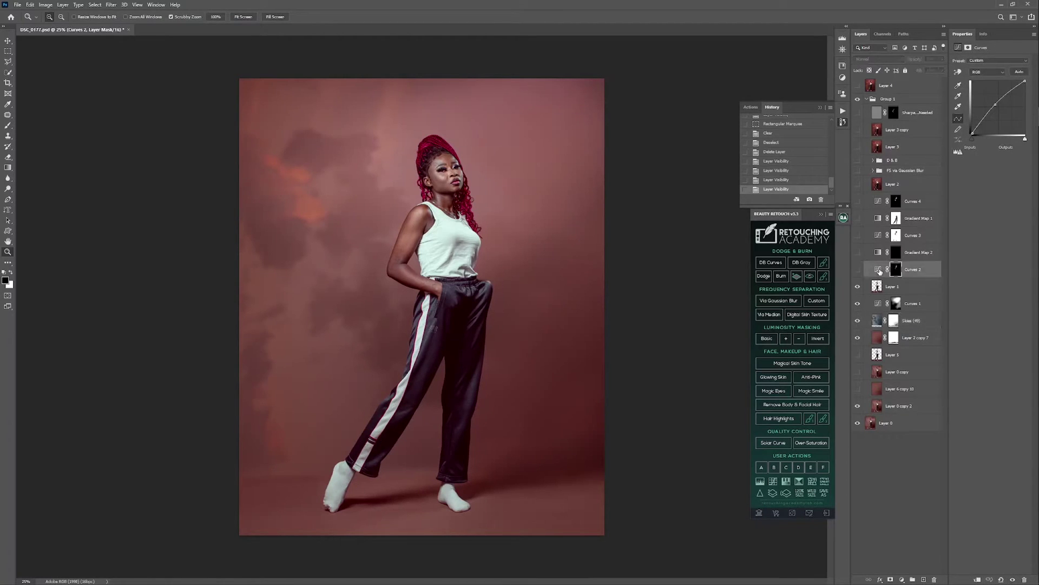
click(879, 271)
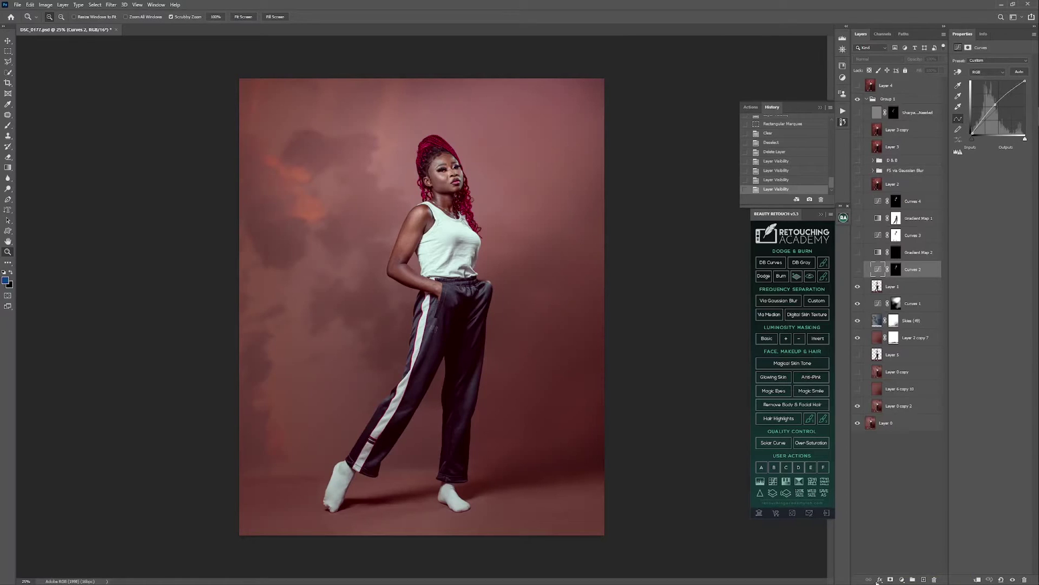
click(902, 579)
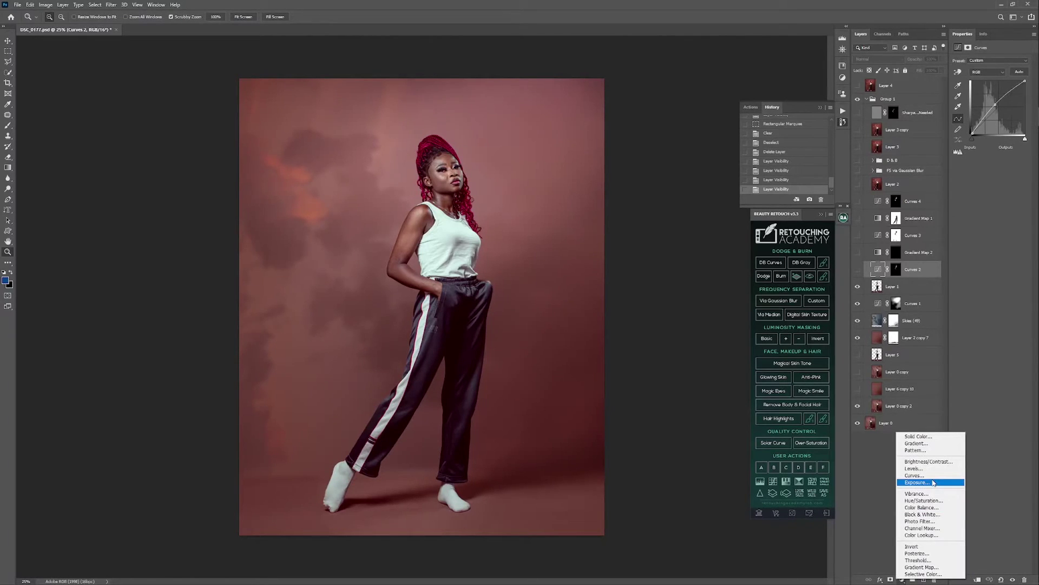
click(868, 433)
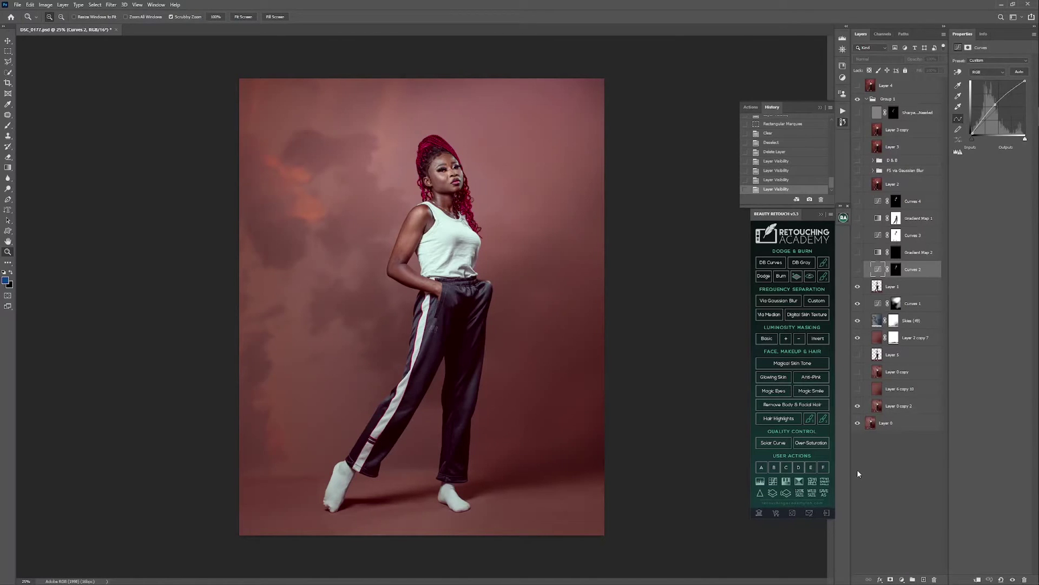
click(857, 269)
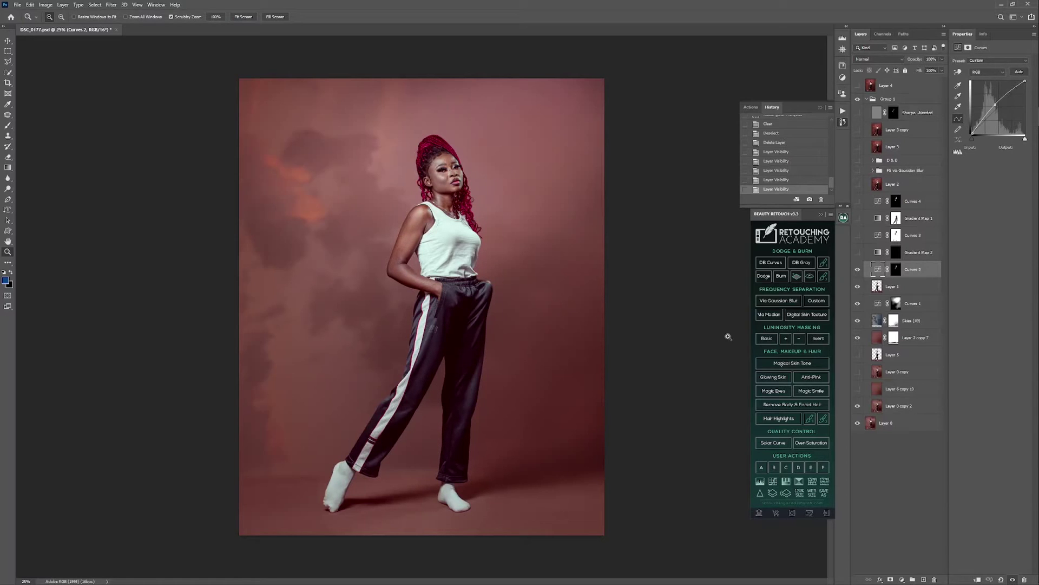
Show the black-to-white Gradient Map 2 adjustment, comparing the model's face up close with and without it
click(859, 252)
drag(445, 168, 523, 217)
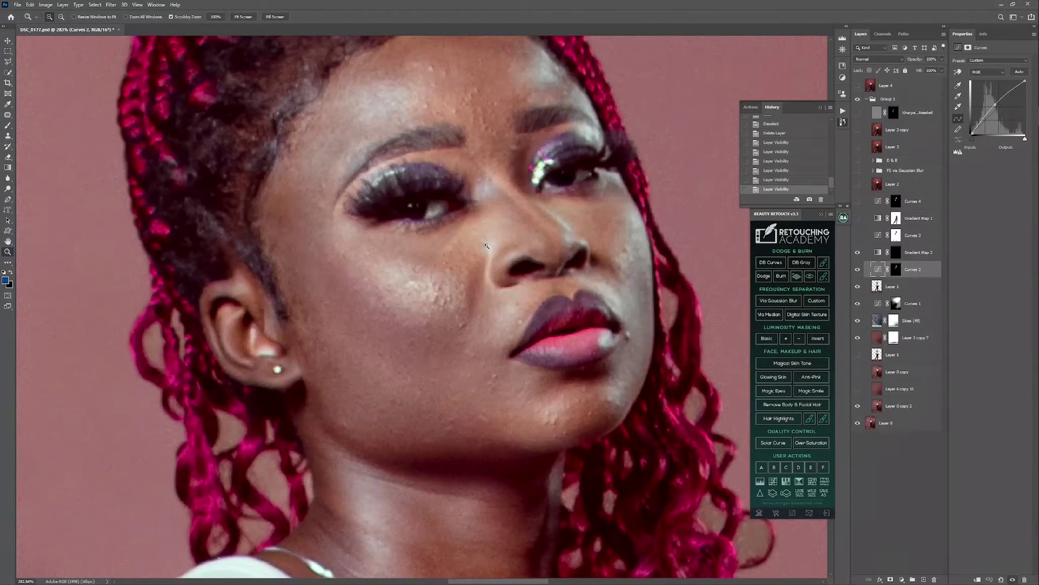
click(857, 253)
click(927, 258)
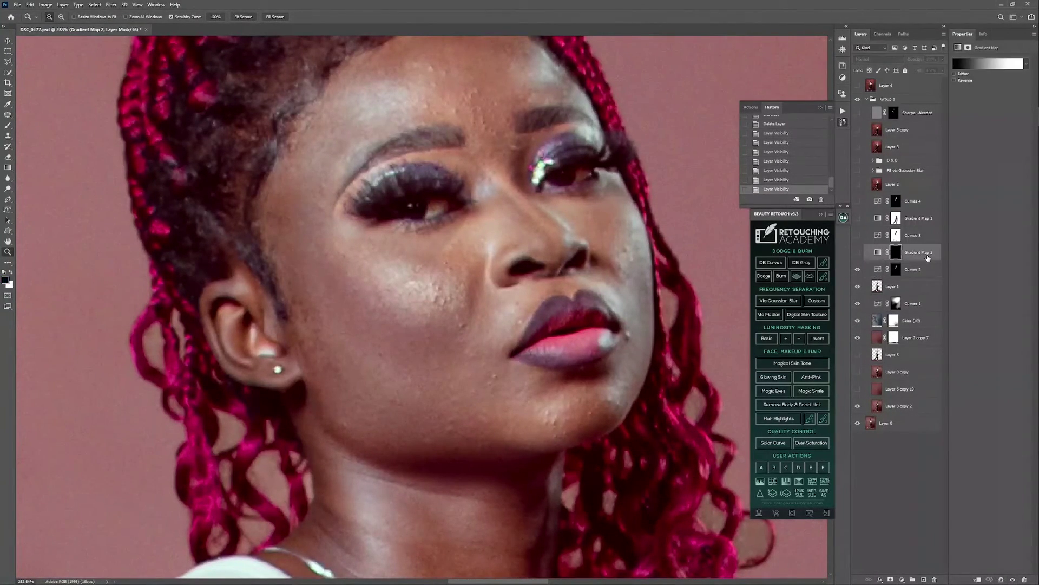
click(857, 252)
click(856, 252)
key(ctrl+0)
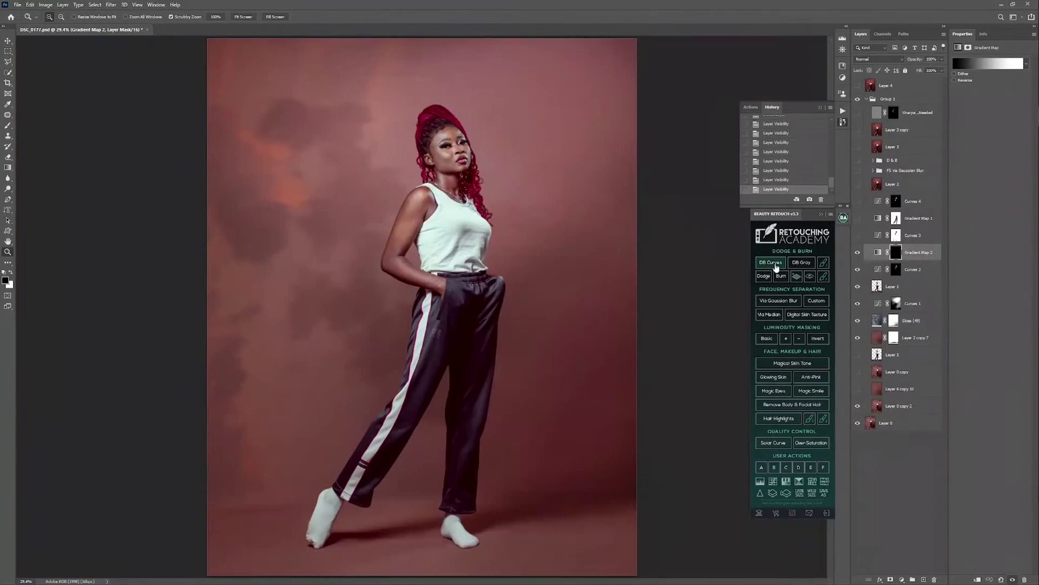
Show the Curves 3 adjustment above Gradient Map 2 and examine its layer mask on its own
click(859, 236)
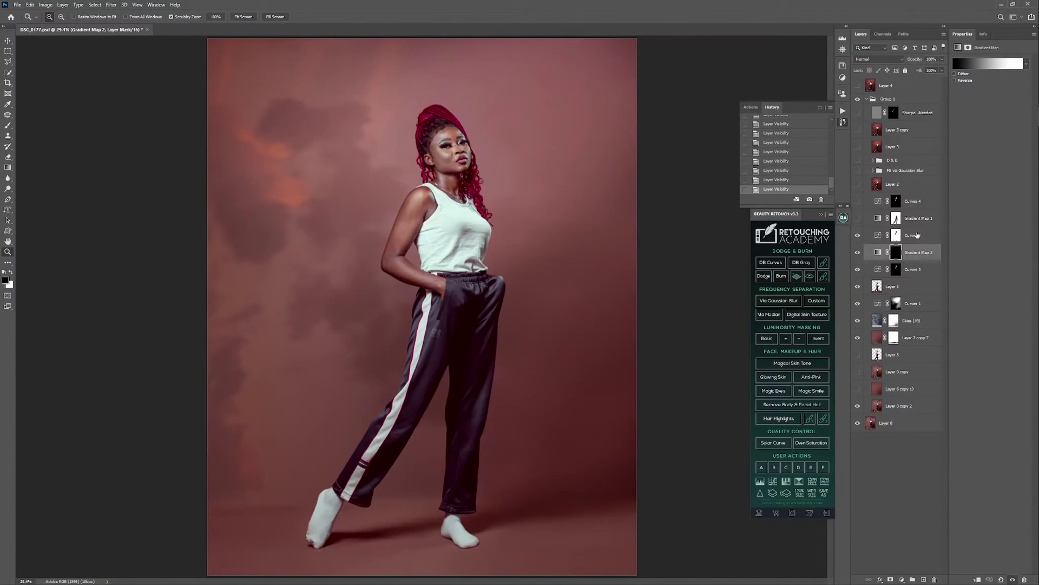
click(878, 236)
click(878, 236)
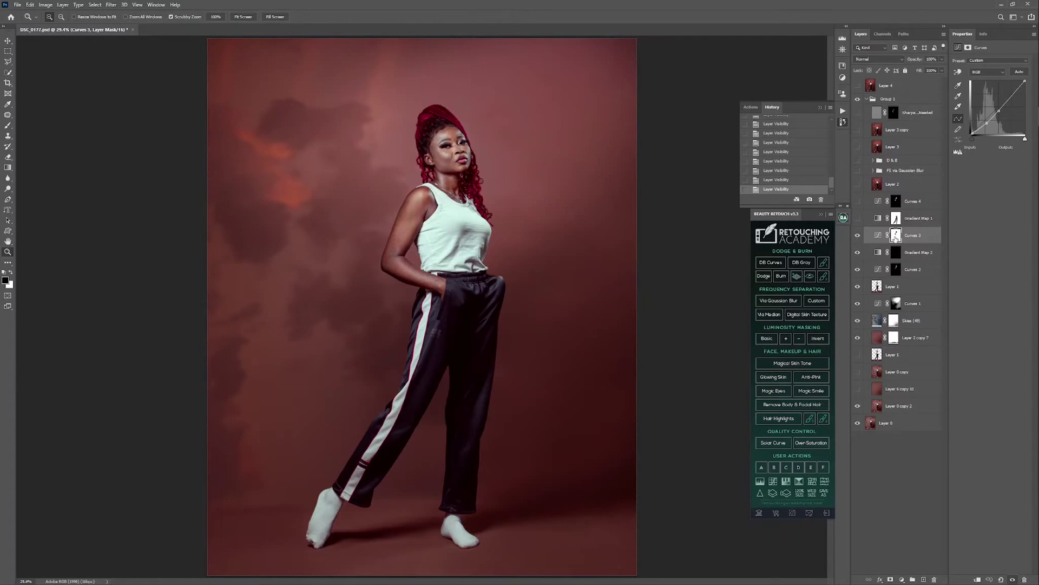
alt+click(896, 236)
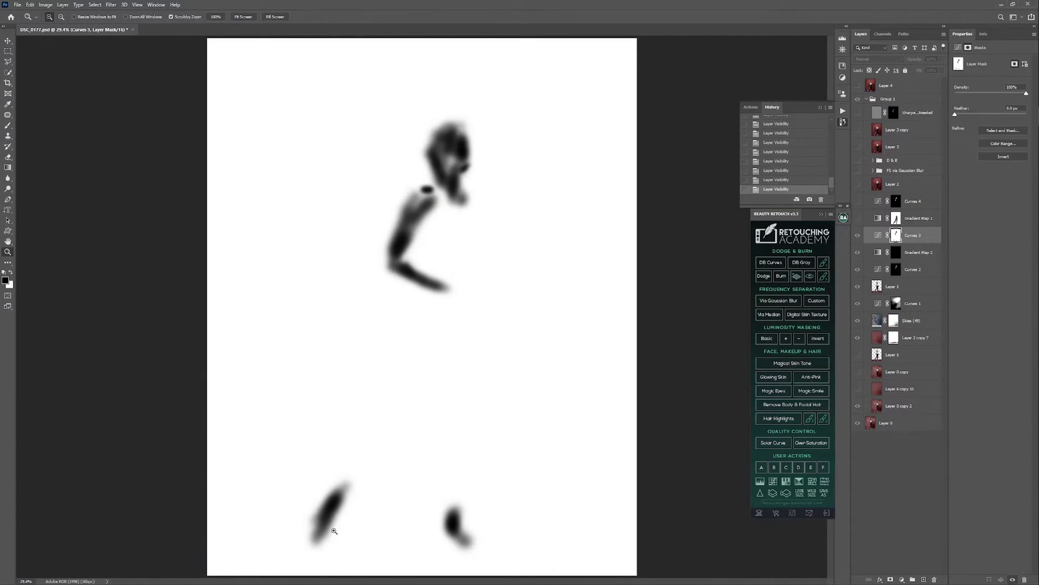
click(858, 236)
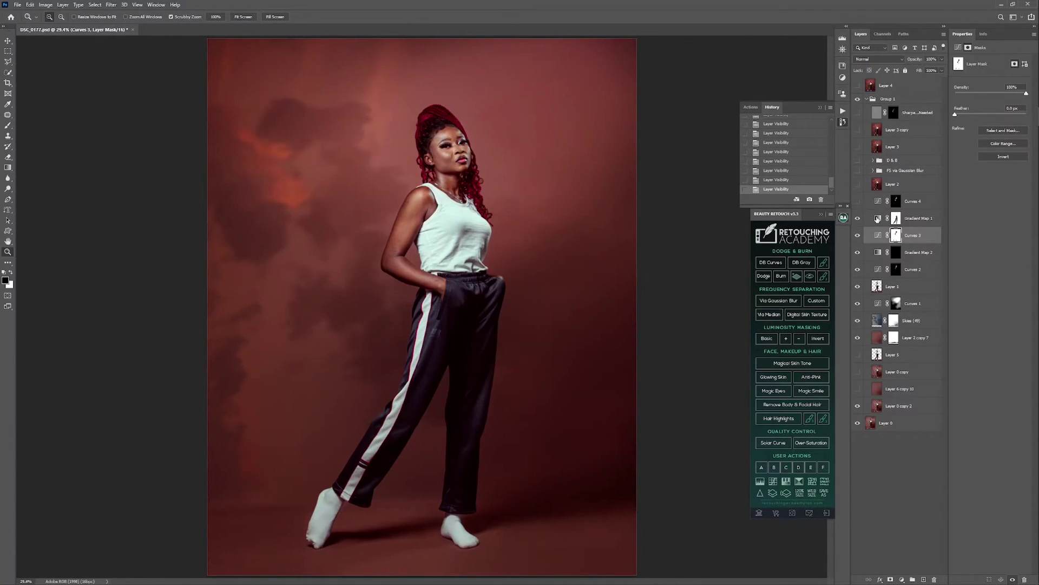
Show Gradient Map 1 and review its black, orange and white color stops in the Gradient Editor, keeping the gradient
click(878, 218)
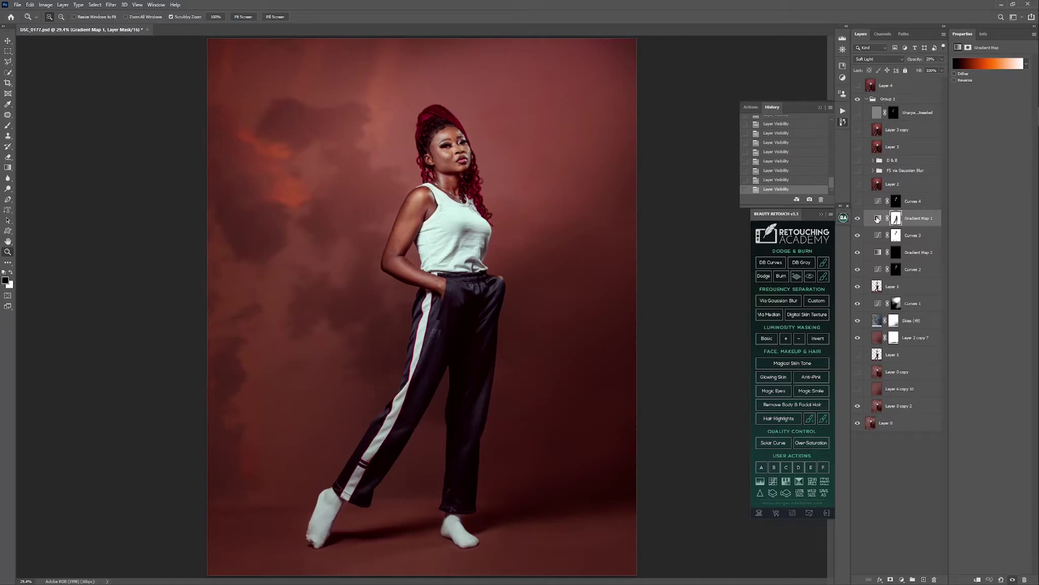
click(877, 218)
click(1004, 70)
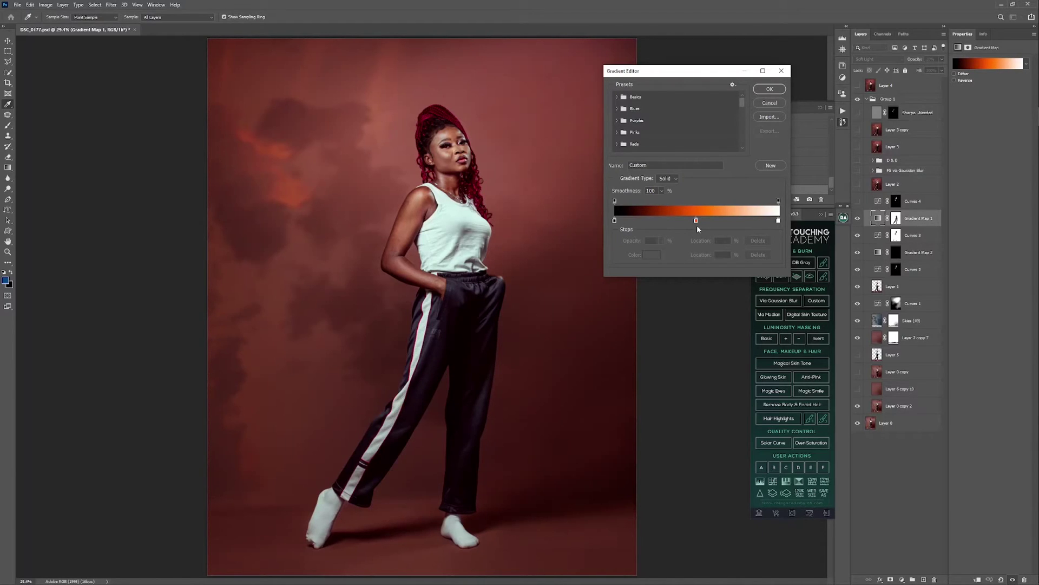
click(778, 221)
double_click(779, 221)
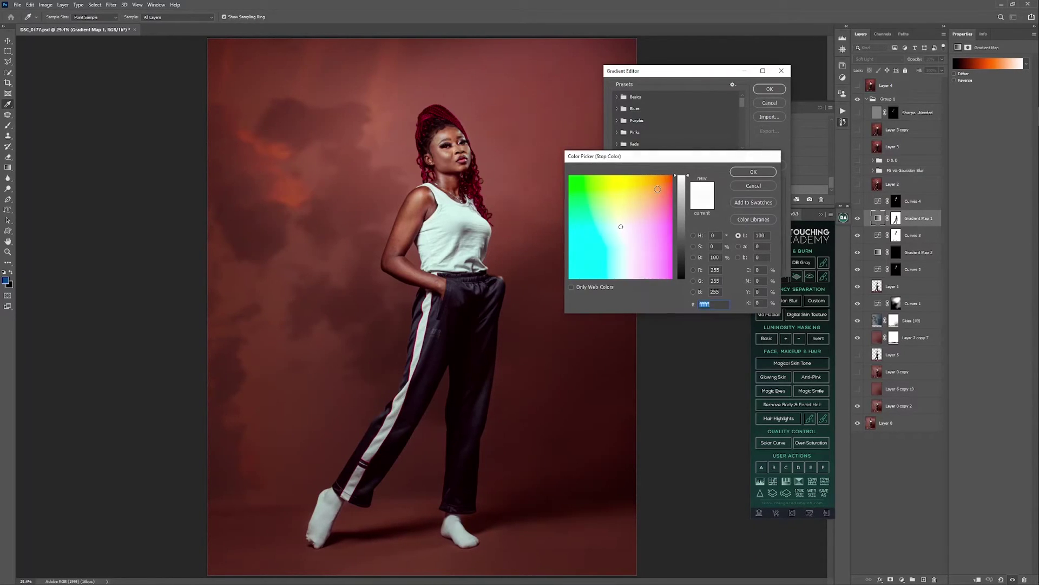
key(Return)
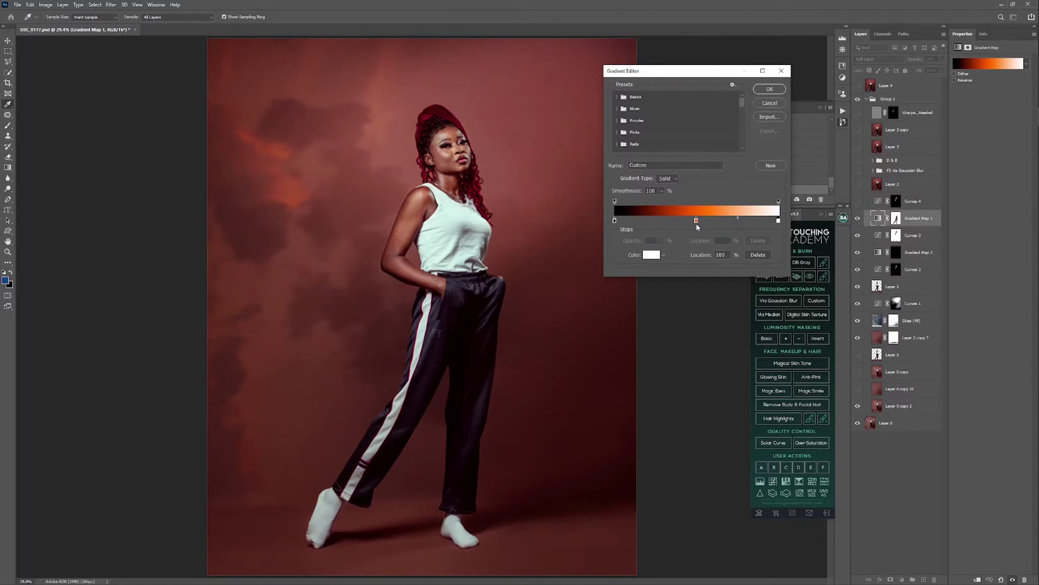
key(Return)
key(z)
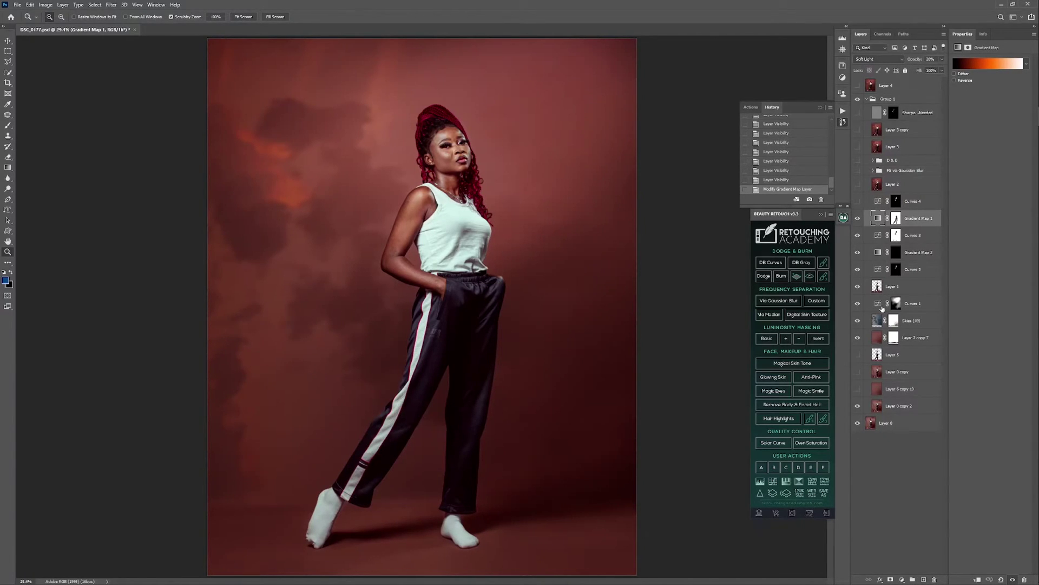
Examine the Gradient Map 1 layer mask on its own, then compare the image with and without the adjustment
alt+click(896, 219)
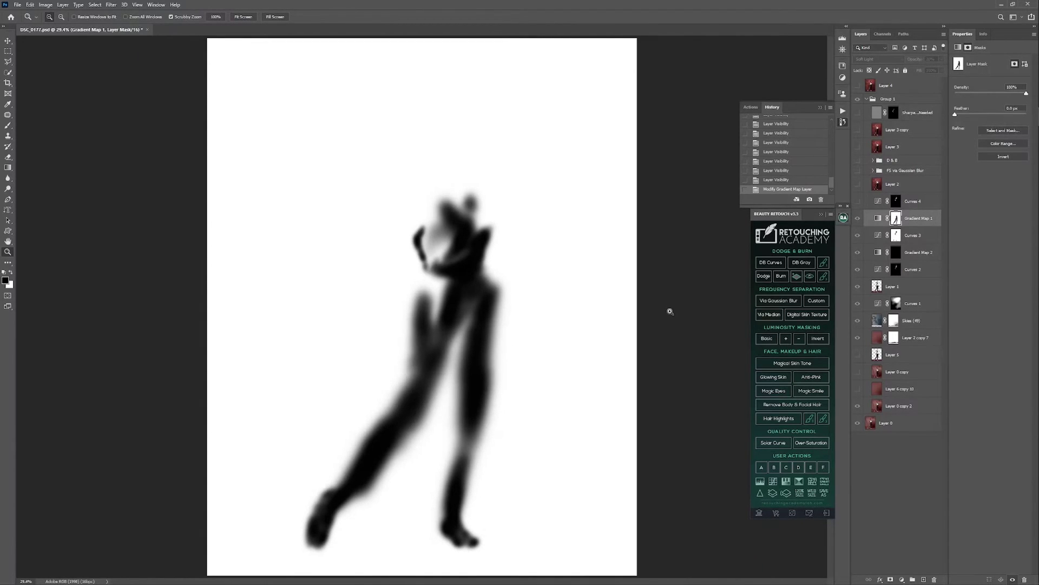
click(858, 219)
click(858, 220)
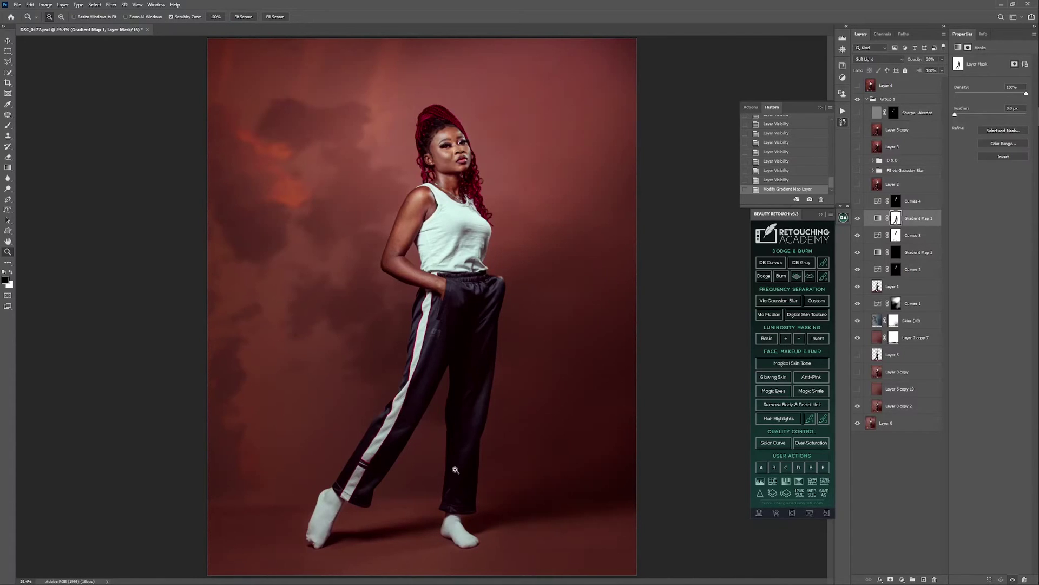
Show the Curves 4 adjustment above Gradient Map 1 and open its curve settings
click(858, 201)
click(859, 202)
click(873, 202)
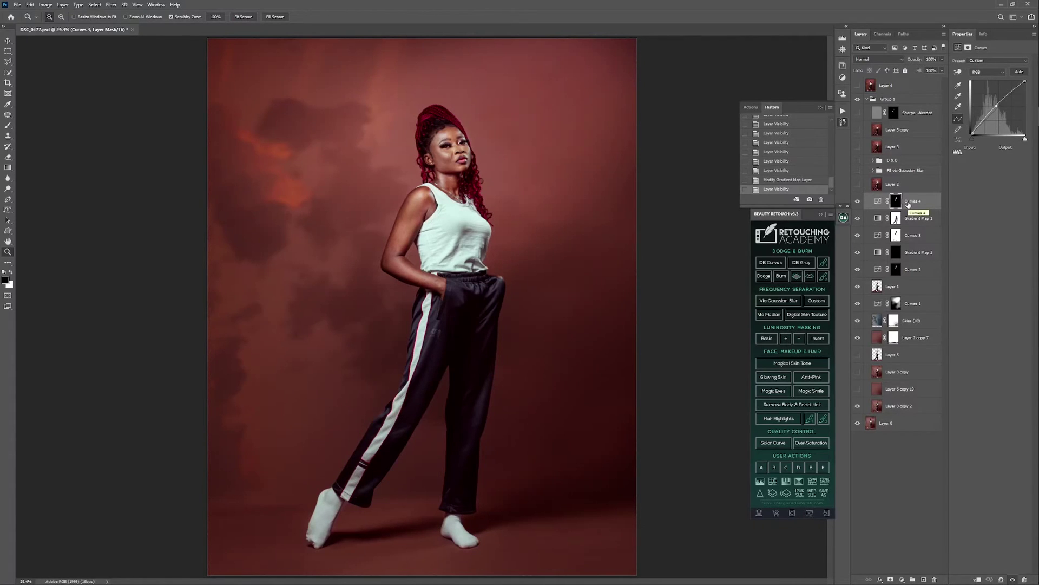
Show Layer 2 above the Curves 4 adjustment, comparing the model's red hair up close with and without it
click(858, 185)
click(897, 186)
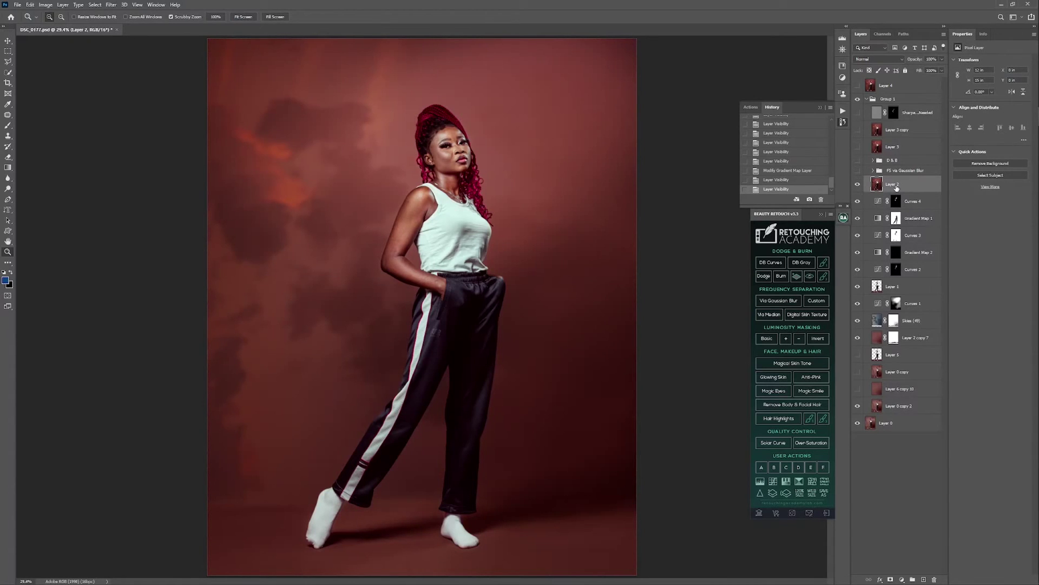
drag(467, 157, 524, 201)
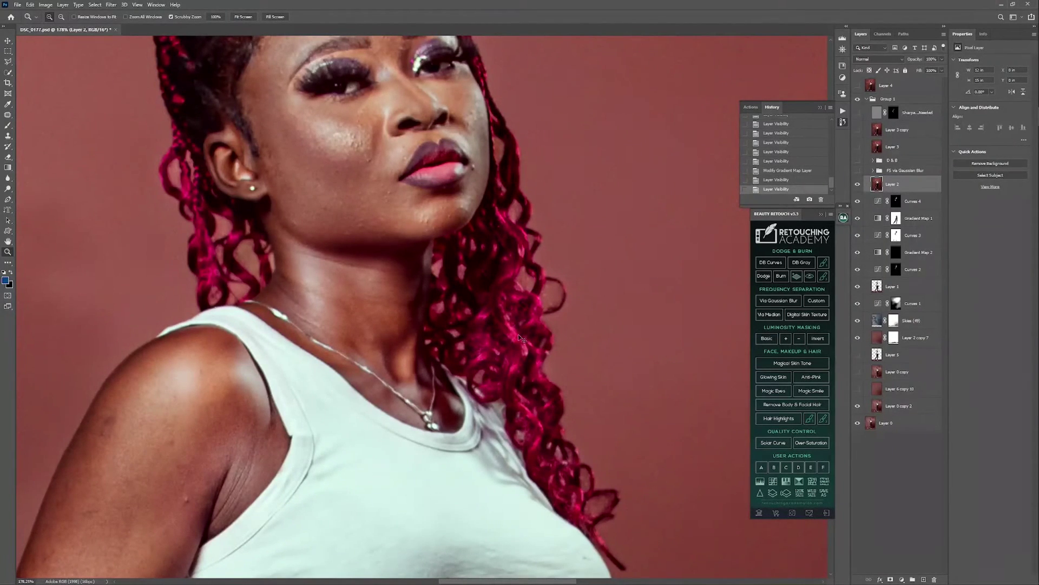
key(ctrl+comma)
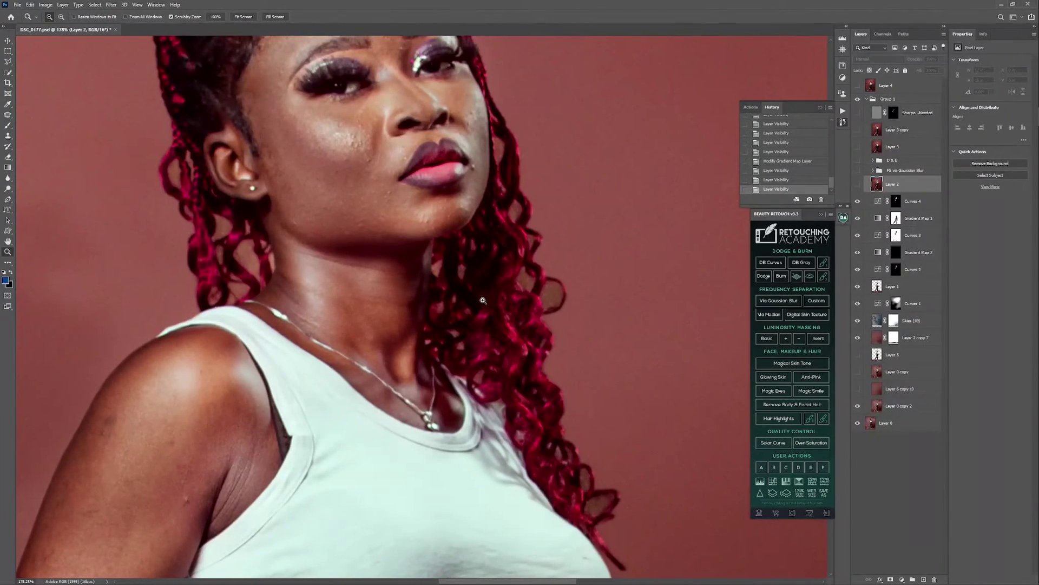
key(ctrl+comma)
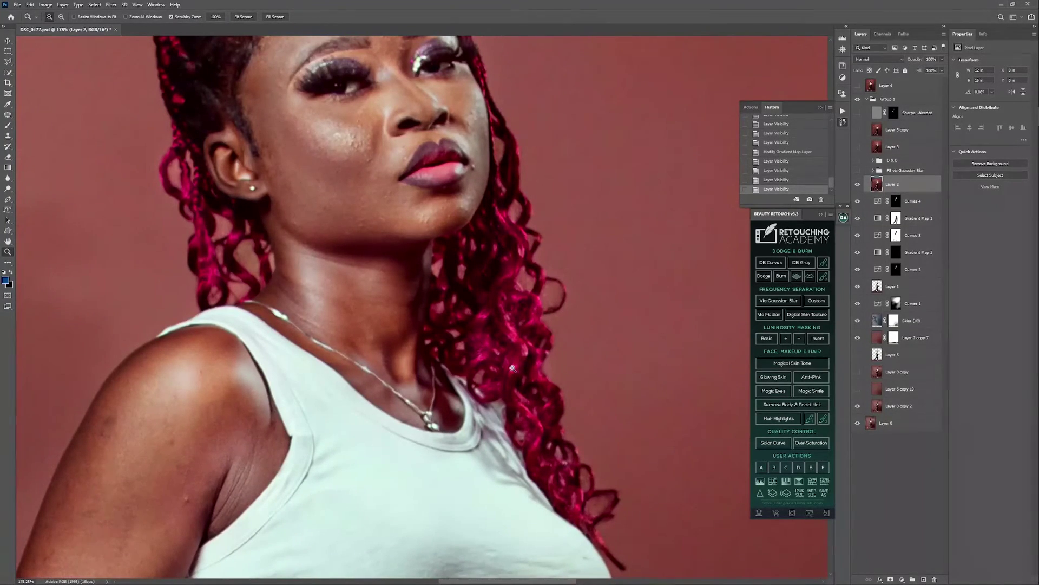
Outline the red hair on both sides of the neck with the Patch tool and open Curves for the selection
key(l)
key(j)
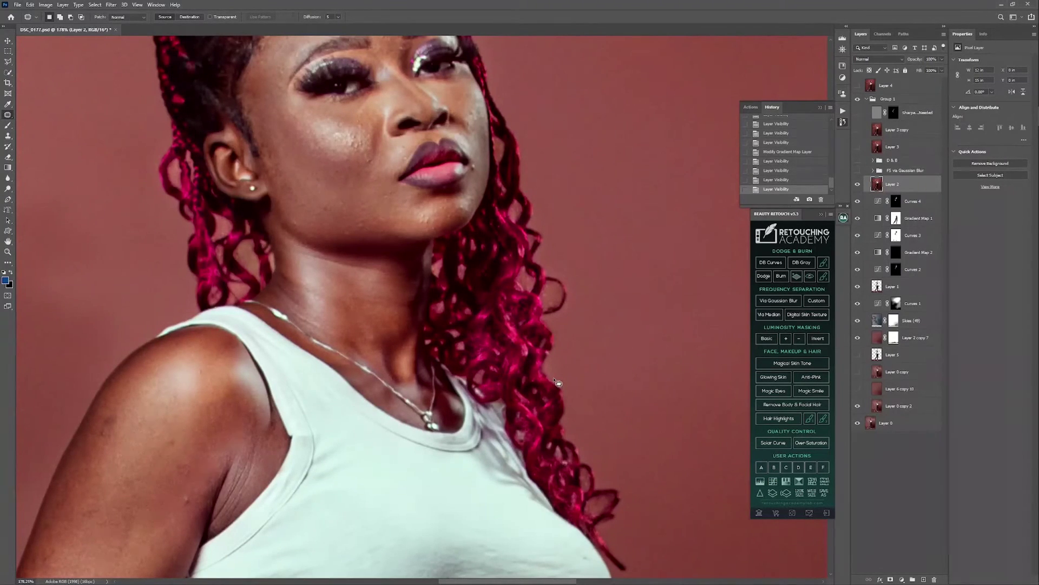
drag(554, 381, 273, 271)
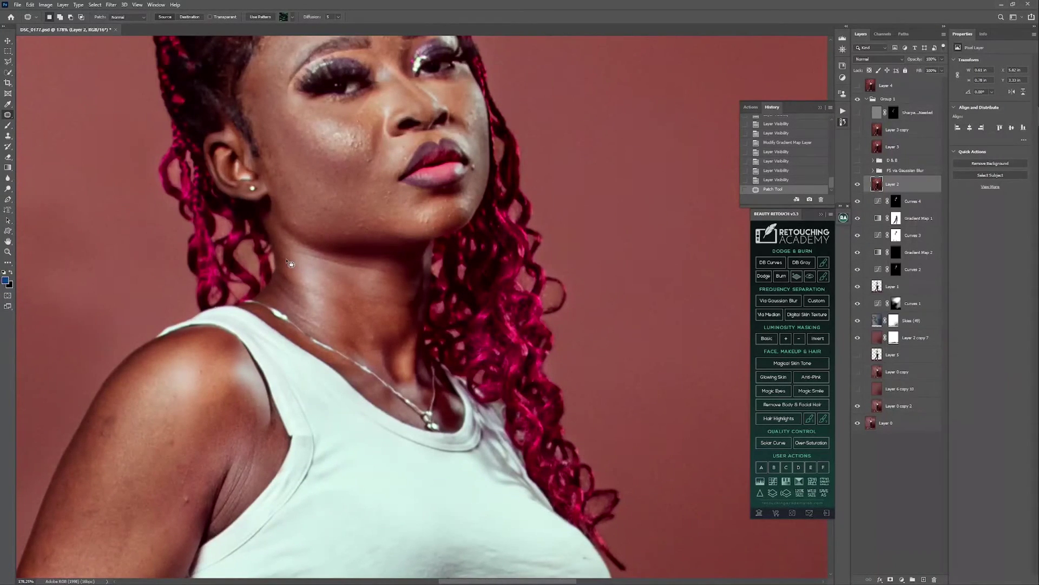
mouse_move(483, 244)
mouse_down()
mouse_move(540, 292)
mouse_move(518, 233)
mouse_up()
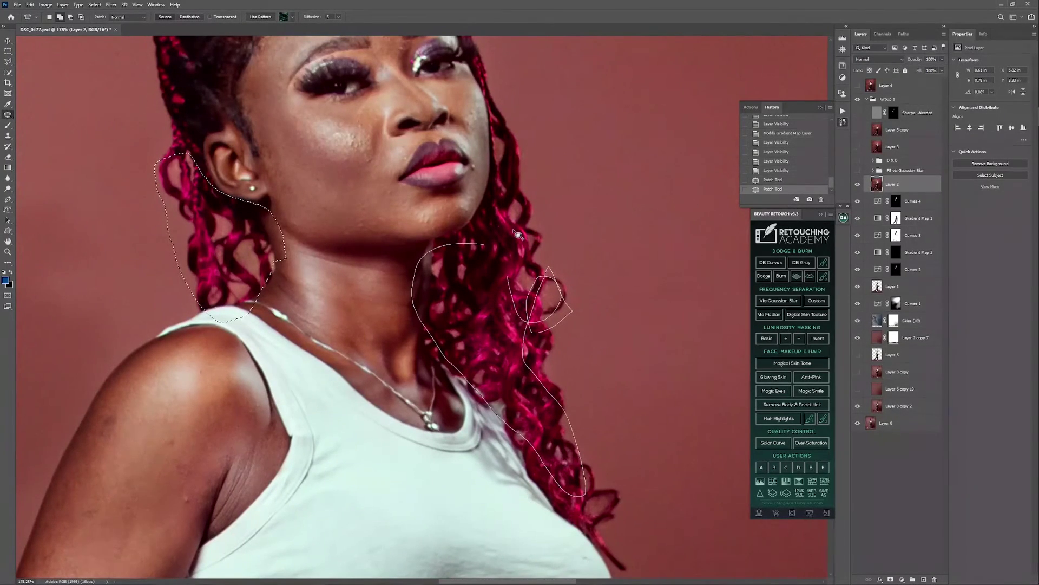
drag(518, 234, 512, 218)
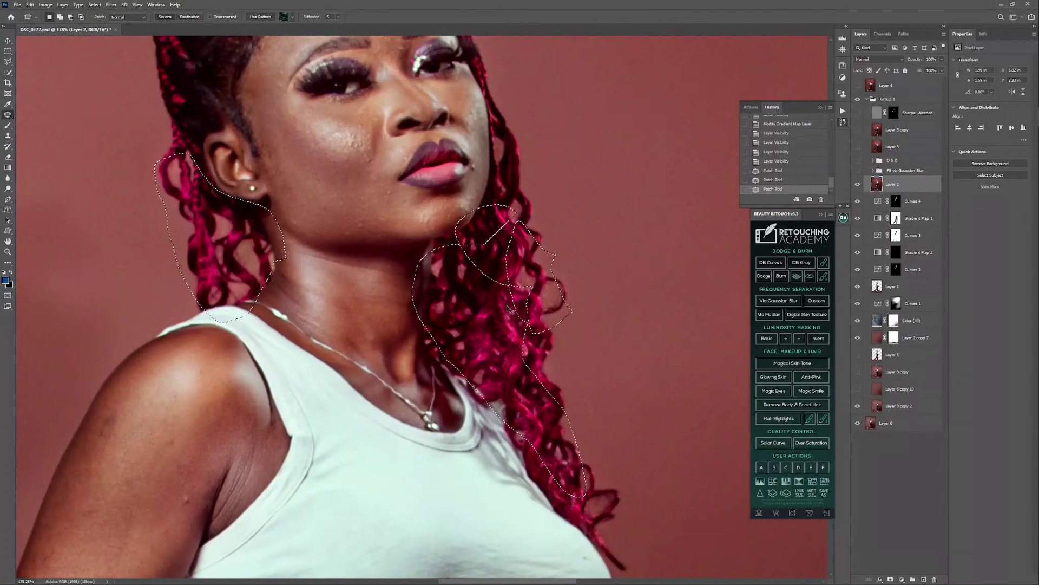
key(ctrl+m)
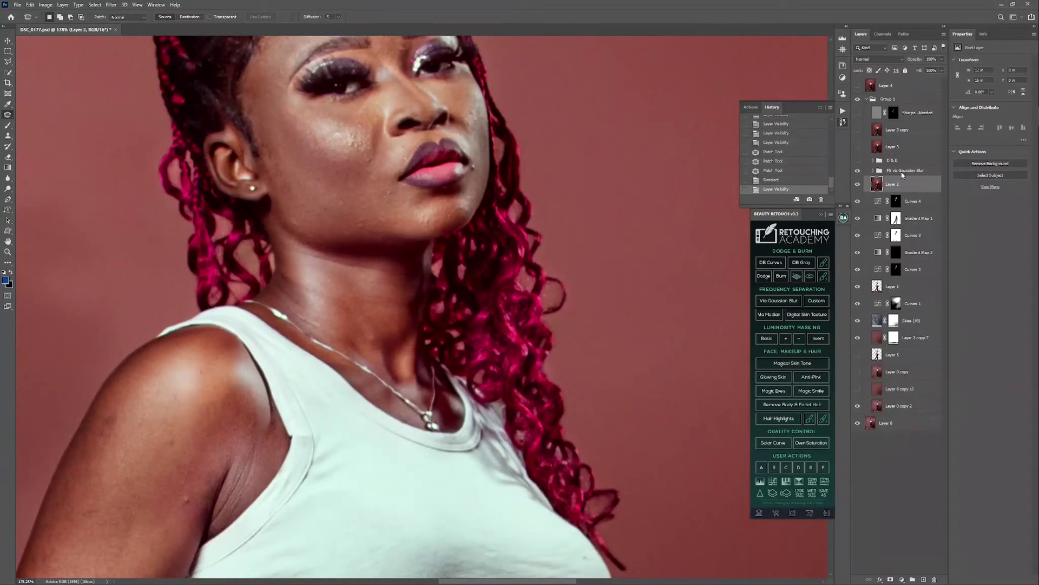
Show the FS via Gaussian Blur and D & B retouching groups, plus Layer 3 above them
click(902, 172)
click(857, 161)
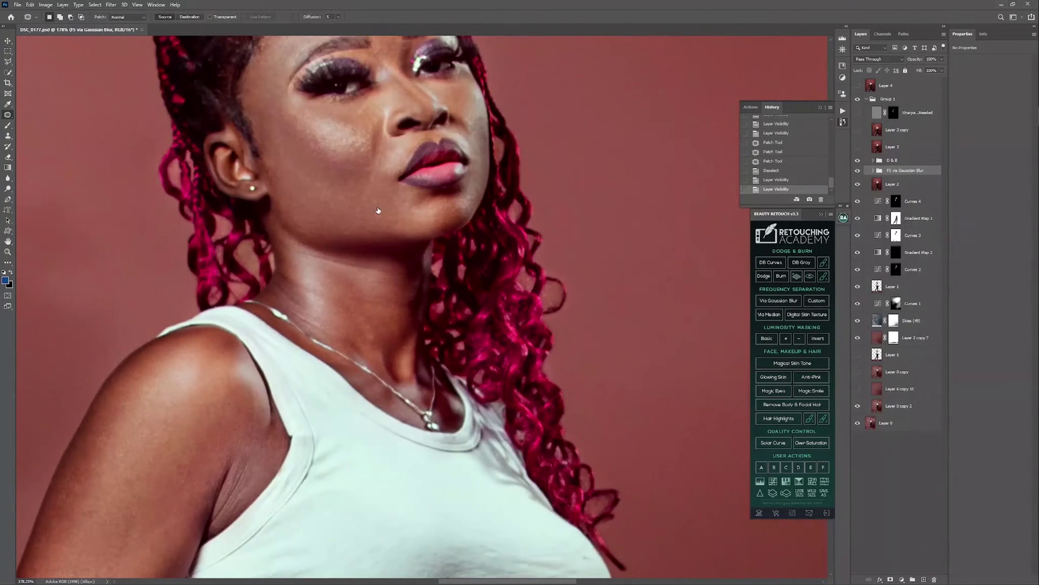
click(908, 152)
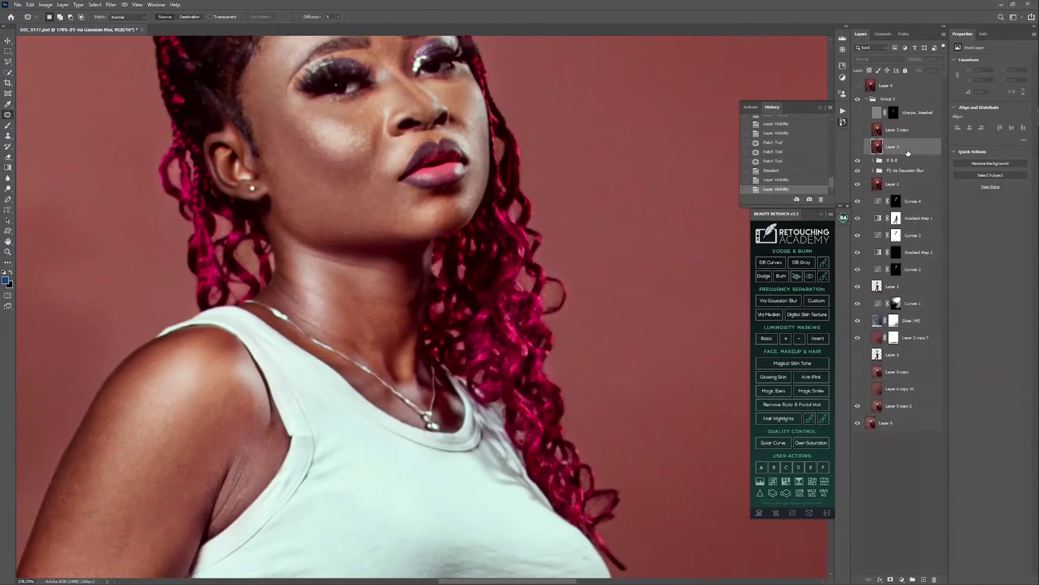
key(ctrl+minus)
key(ctrl+minus)
key(ctrl+minus)
key(ctrl+minus)
key(ctrl+minus)
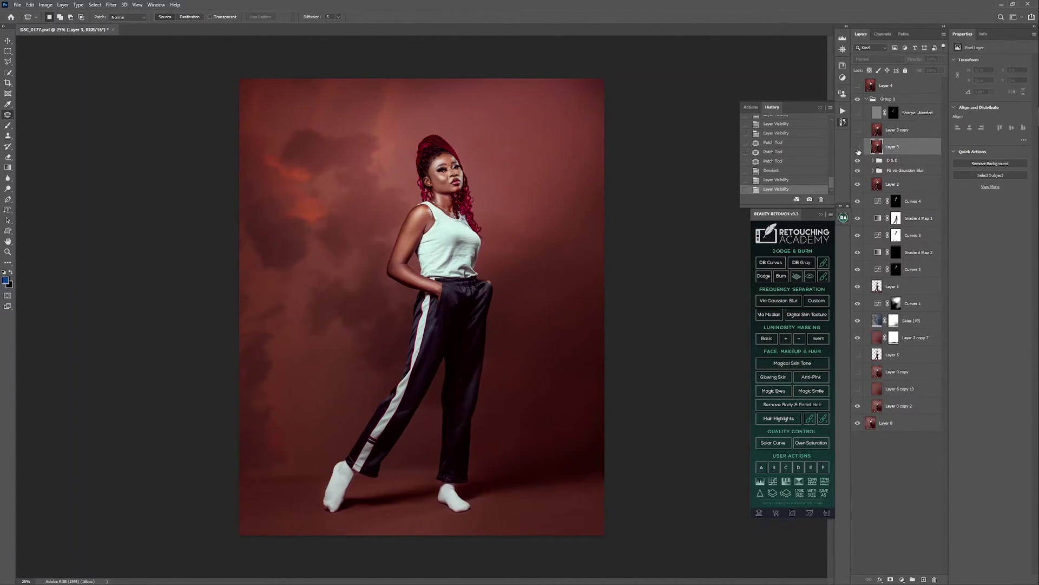
click(857, 147)
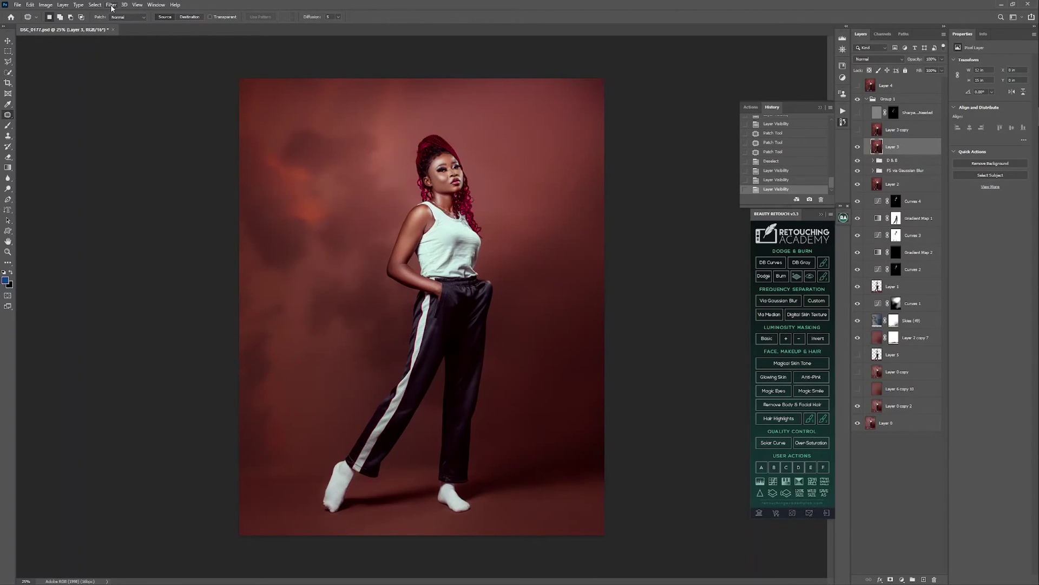
click(111, 5)
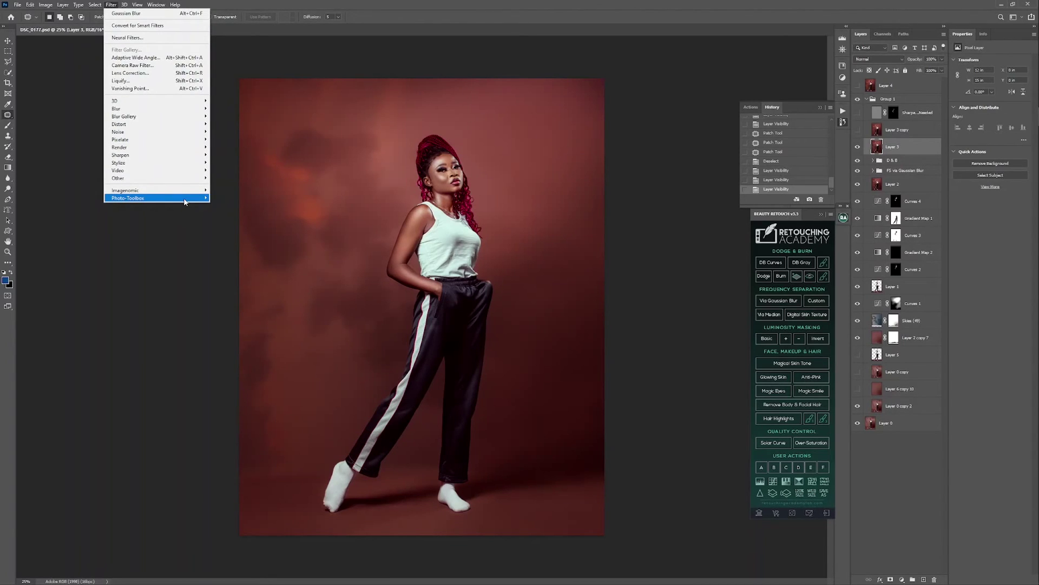
click(438, 185)
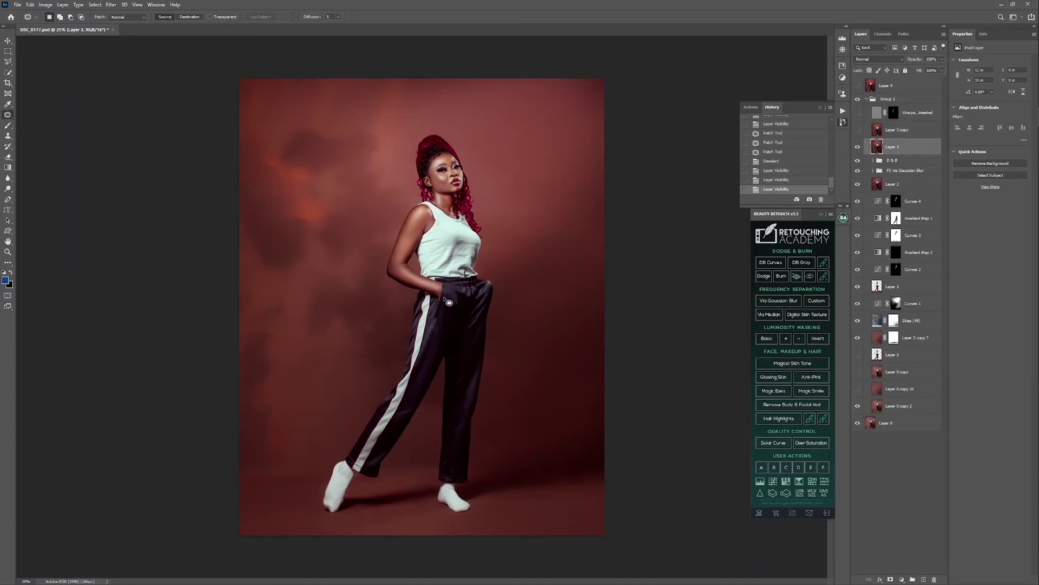
Compare the lower trouser legs and side stripe up close with and without Layer 3
key(z)
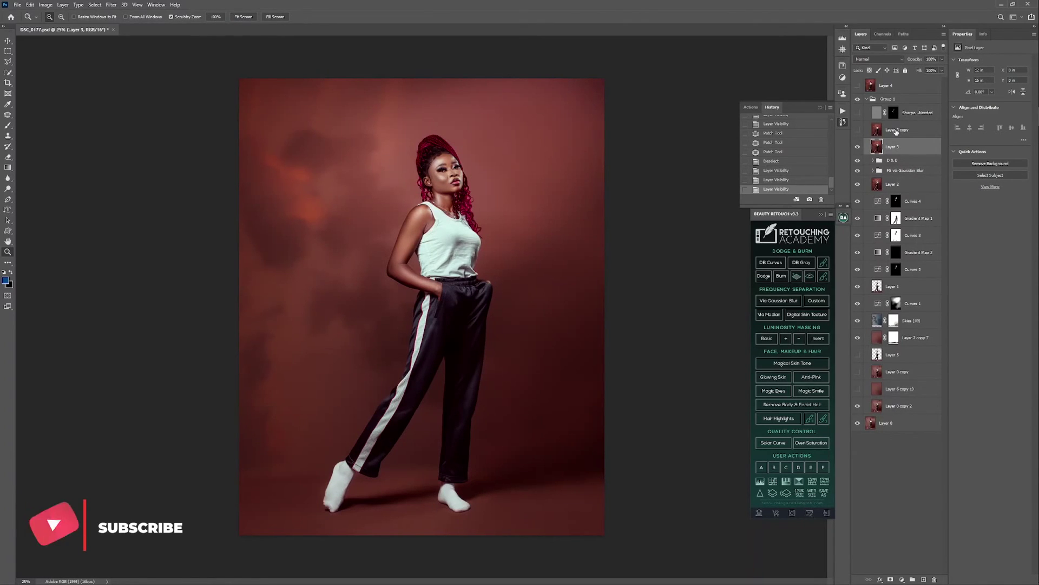
click(482, 332)
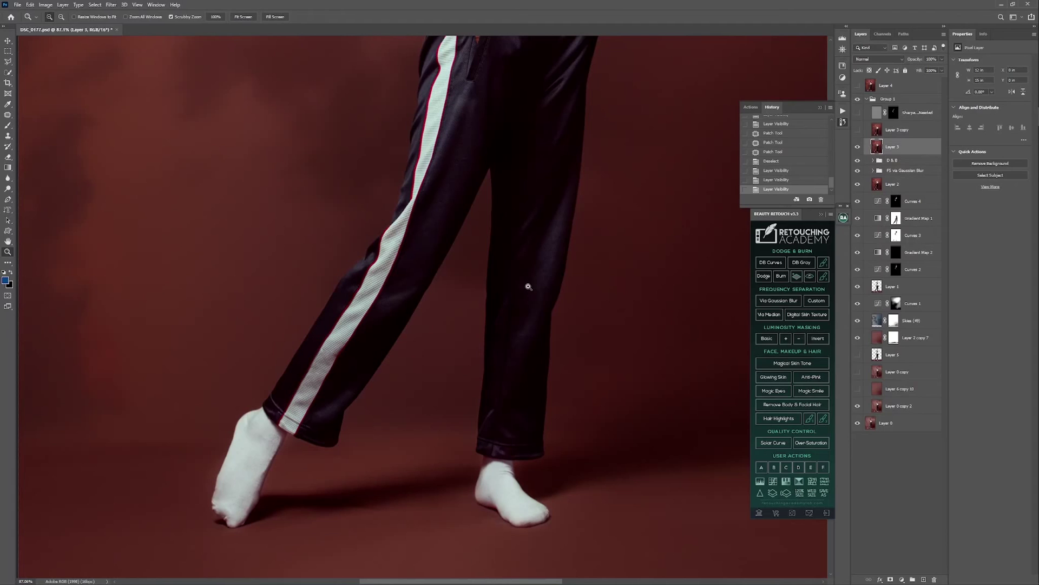
key(ctrl+comma)
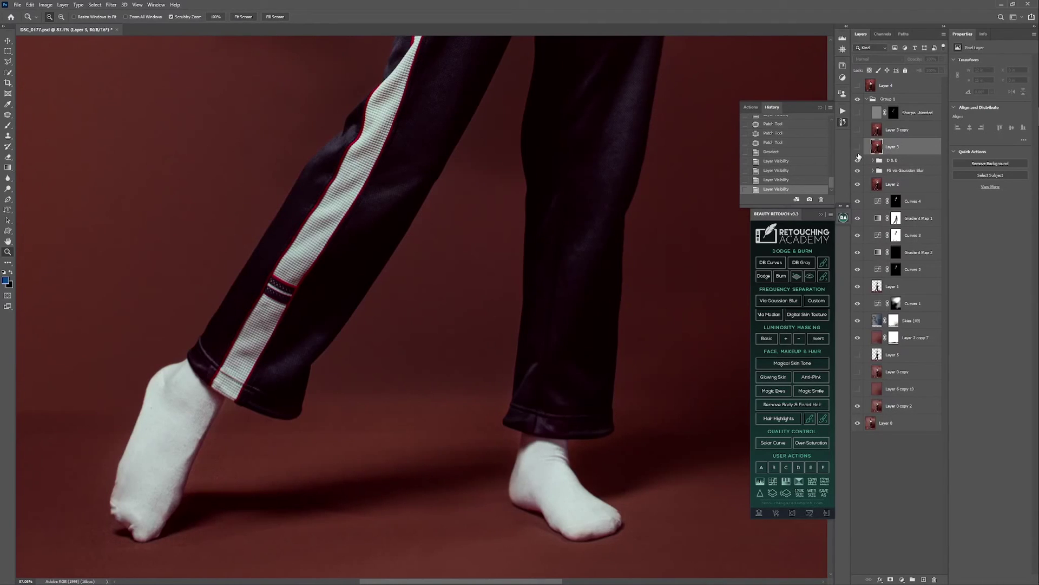
click(857, 147)
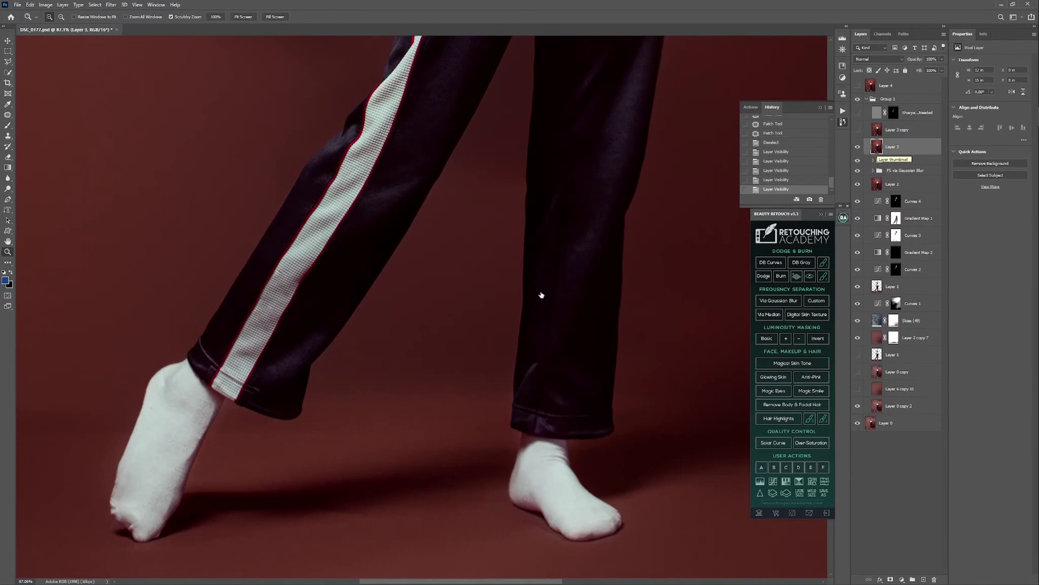
Show Layer 3 copy over the whole portrait and review the Add Noise filter settings without applying them
click(858, 130)
key(ctrl+0)
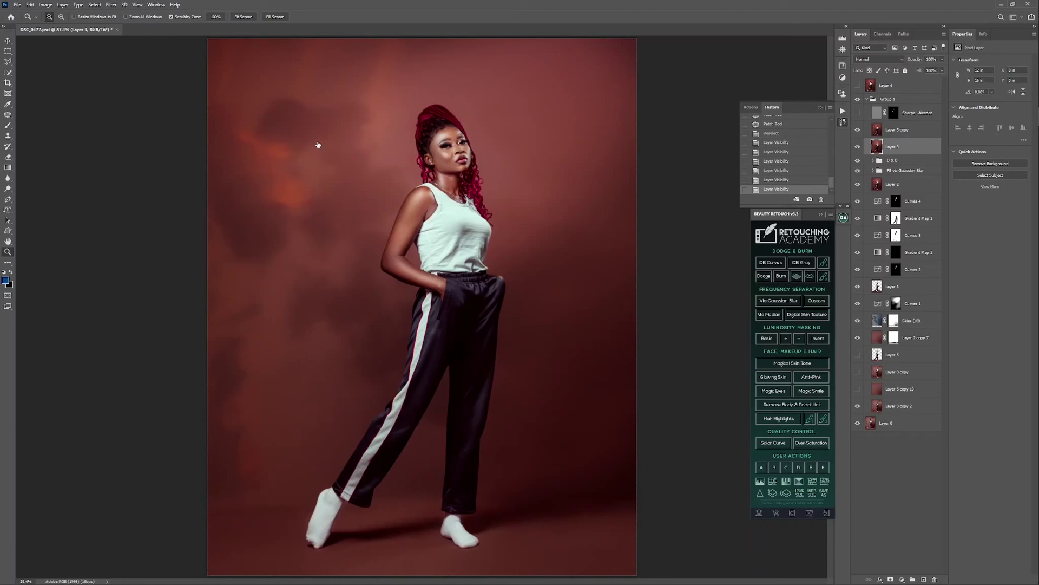
click(111, 5)
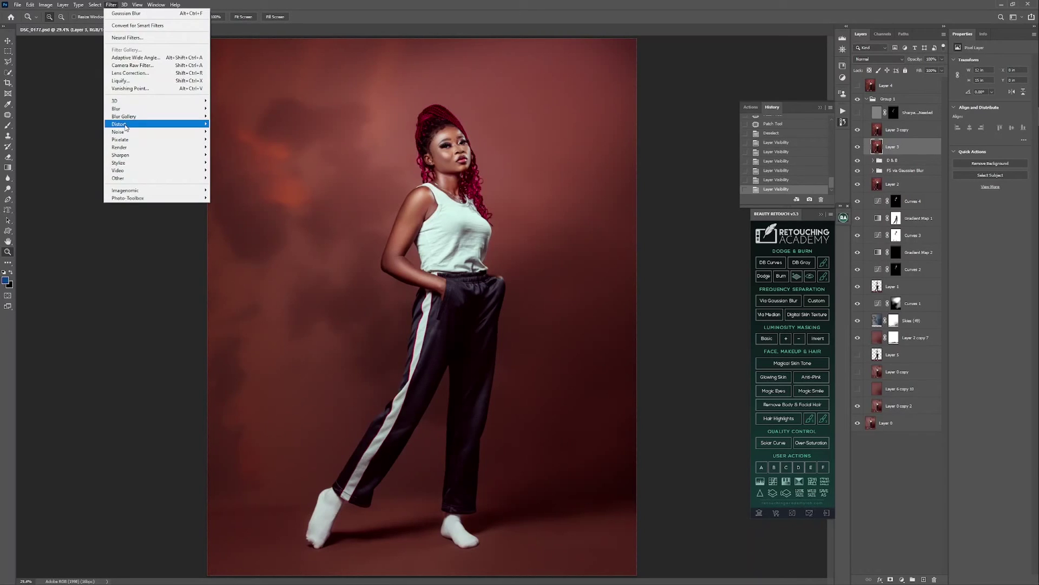
mouse_move(119, 132)
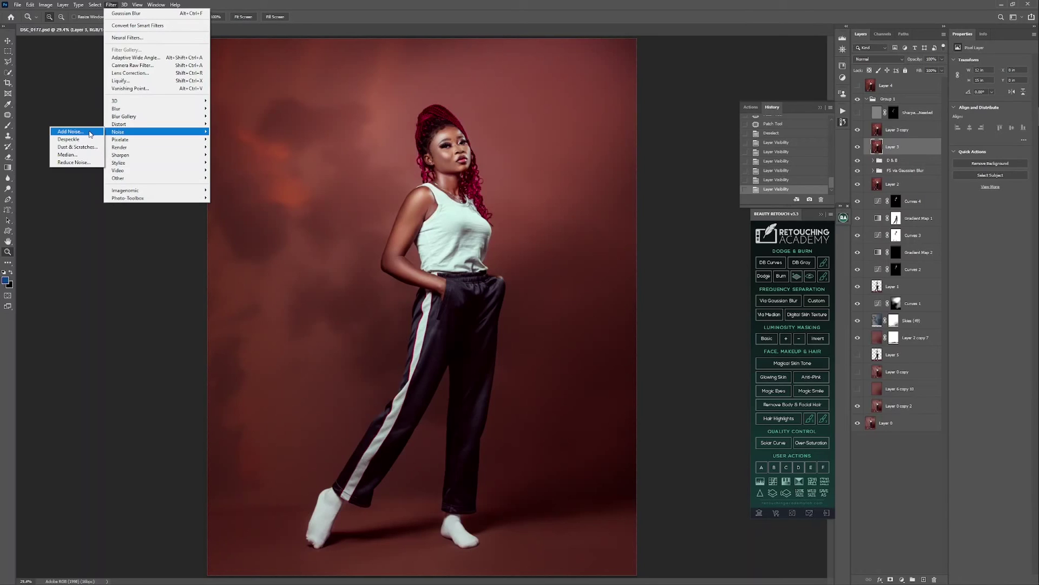
click(90, 131)
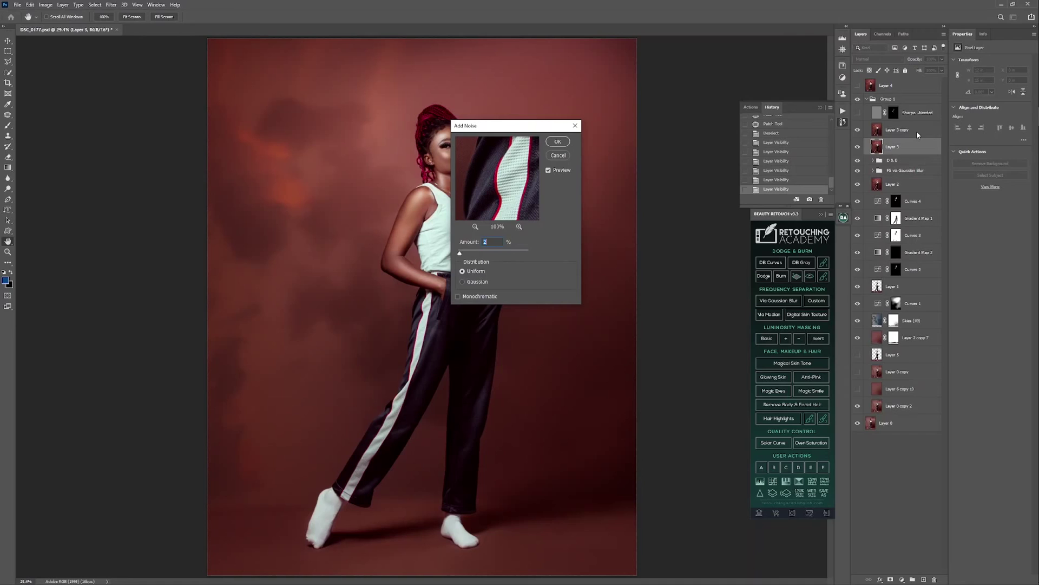
key(Return)
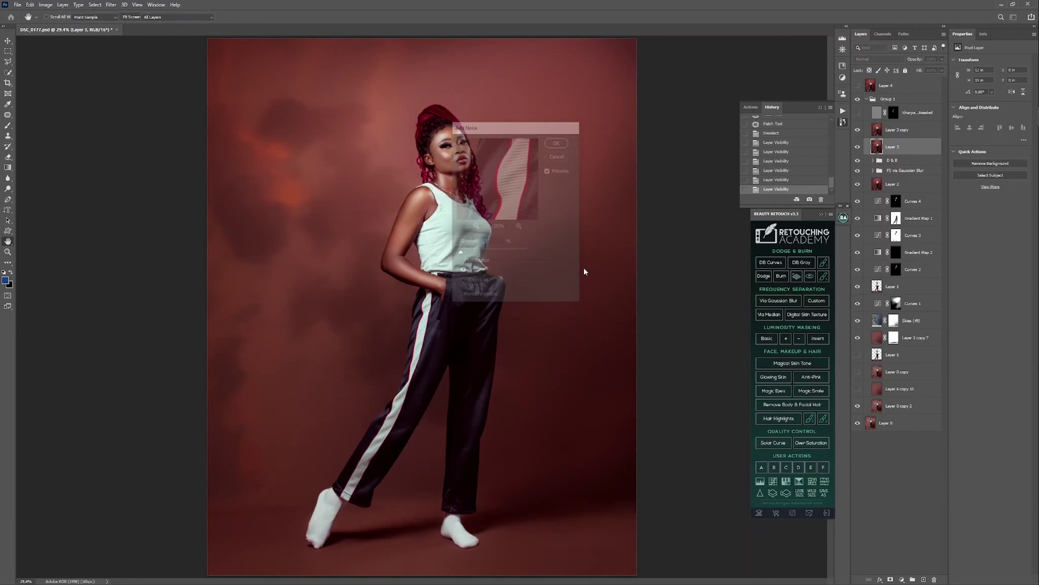
Inspect the face up close with Layer 3 copy selected and show the sharpening layer above it
click(902, 133)
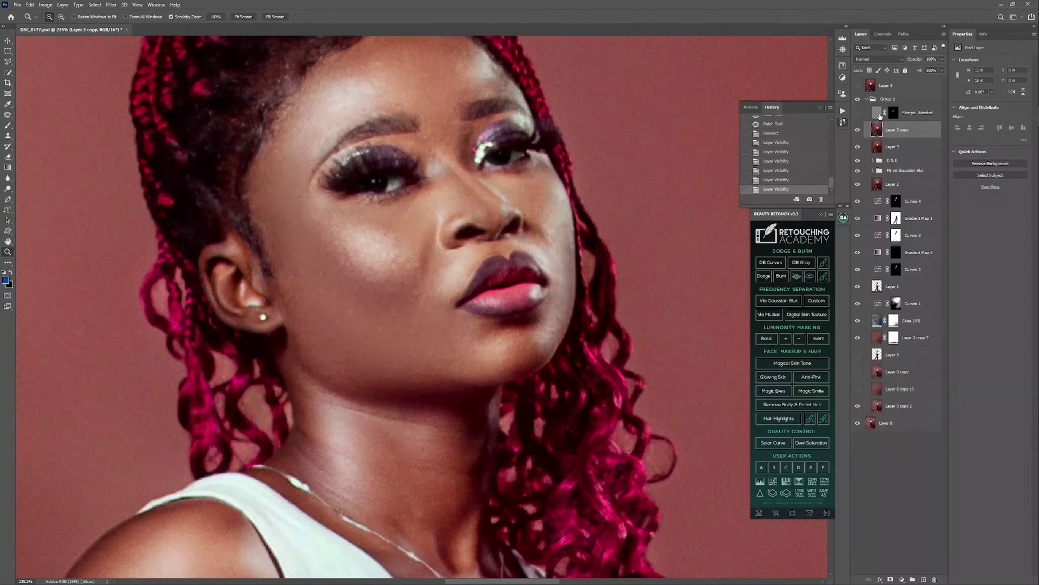
click(880, 116)
click(858, 113)
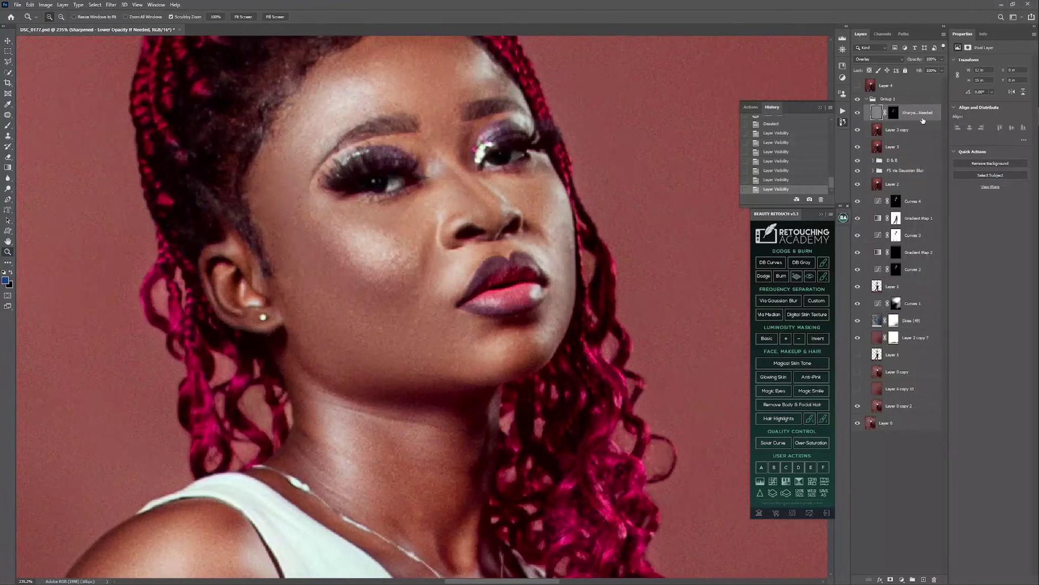
Collapse Group 1 and compare the full portrait with and without all of its retouching
click(868, 101)
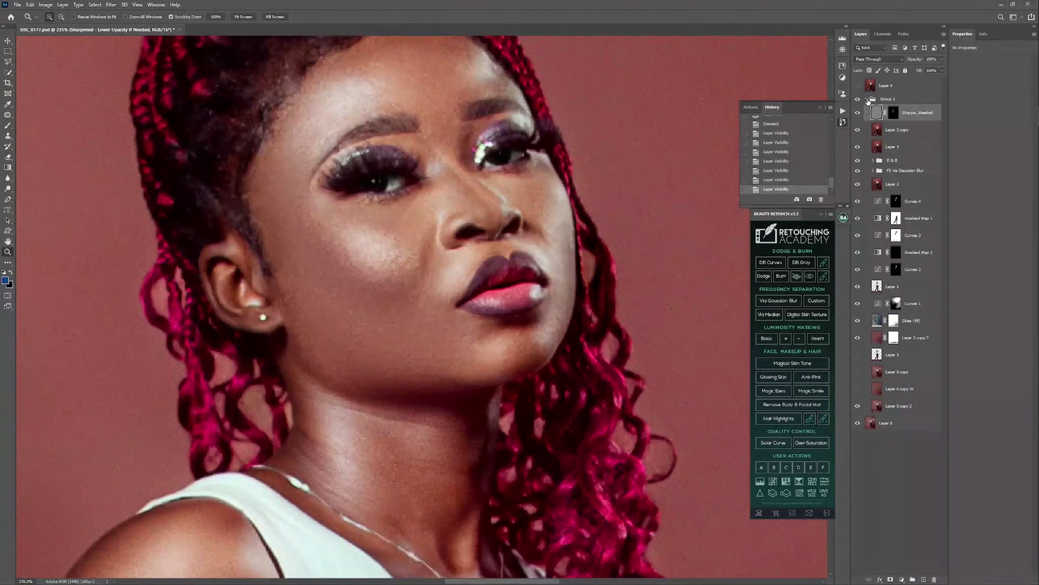
click(868, 99)
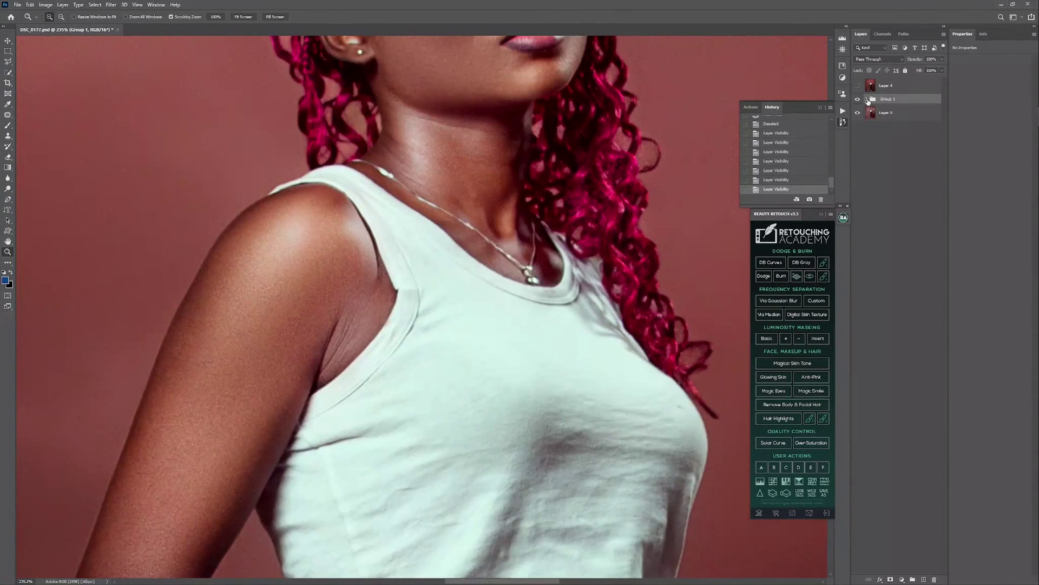
key(ctrl+0)
click(857, 99)
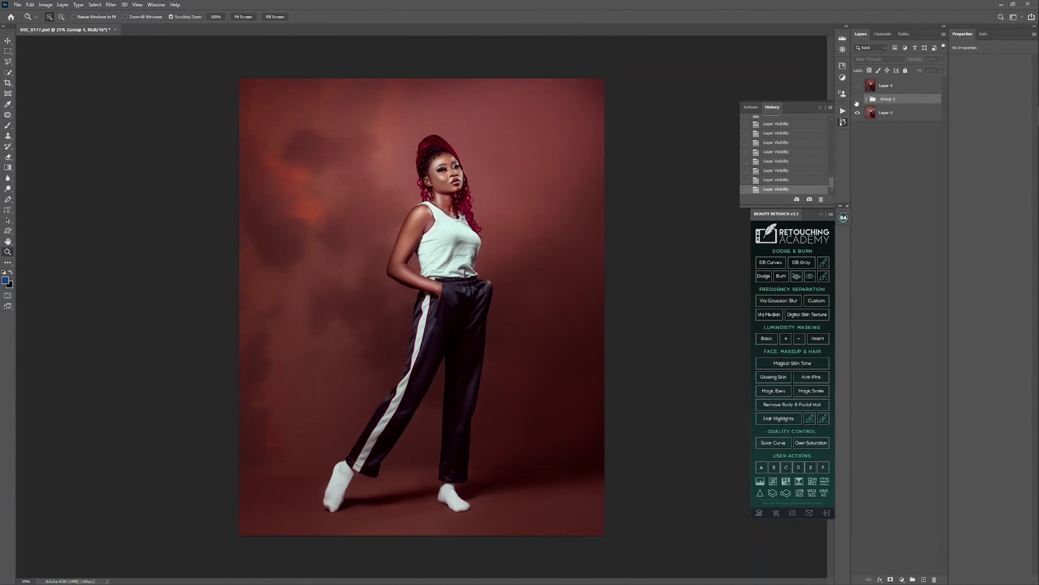
click(857, 100)
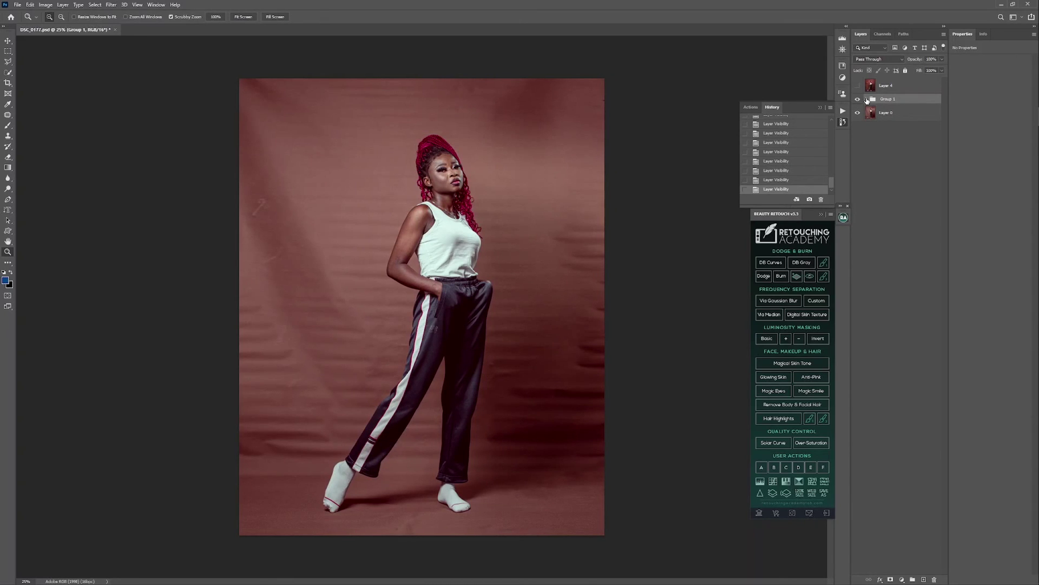
Expand Group 1 to list its layers and show Layer 4 above the group
click(867, 100)
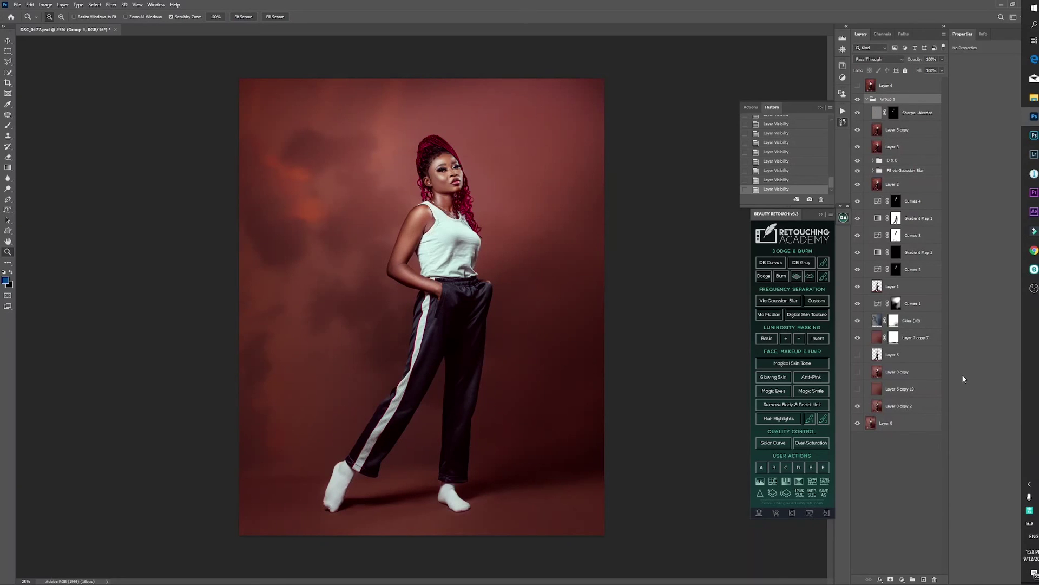
click(858, 85)
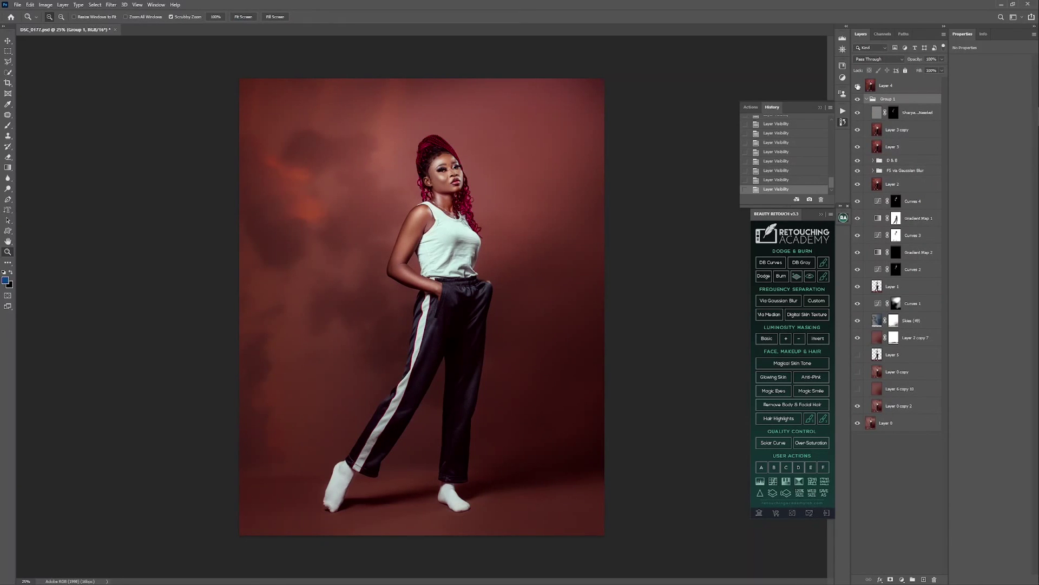